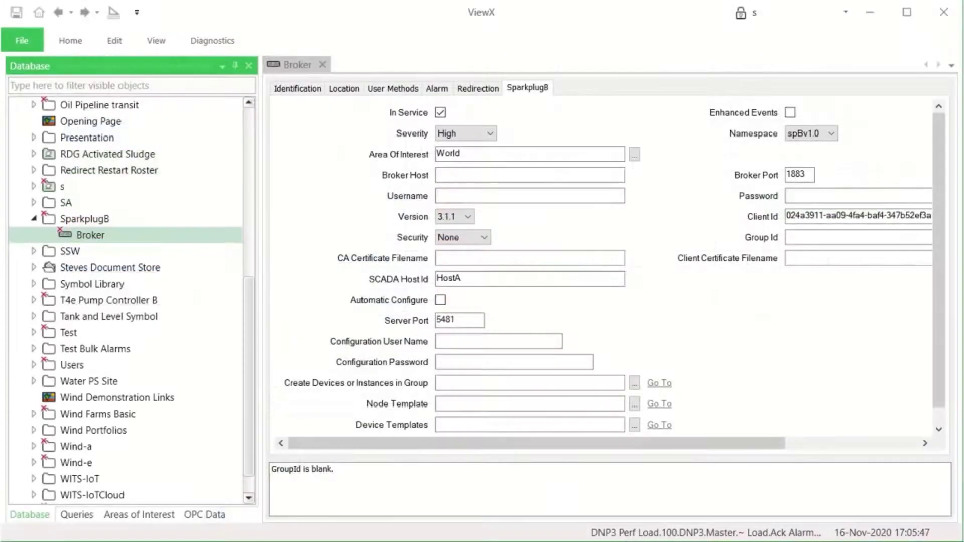
Enter broker host 192.168.86.123, group SparkplugDevices, and the configuration user name and password
click(460, 174)
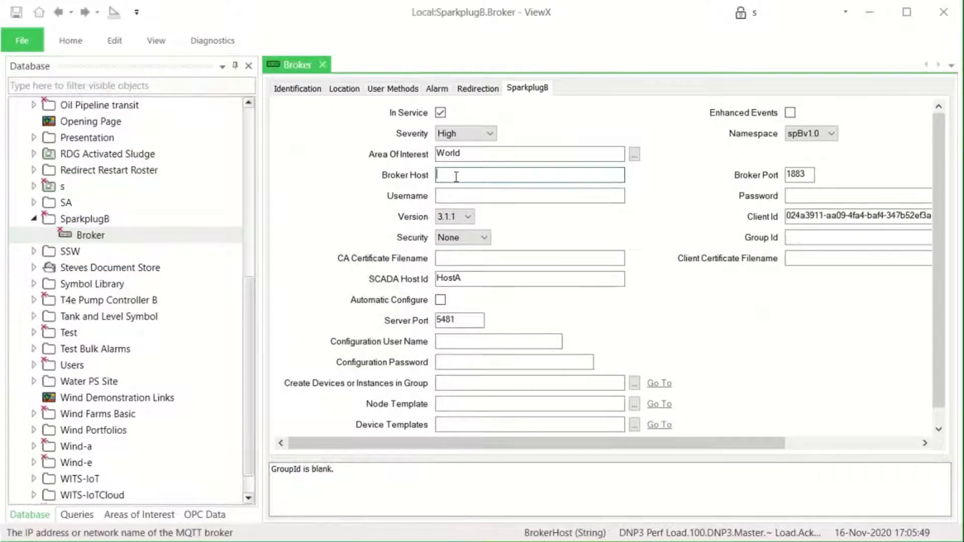
text(192.16)
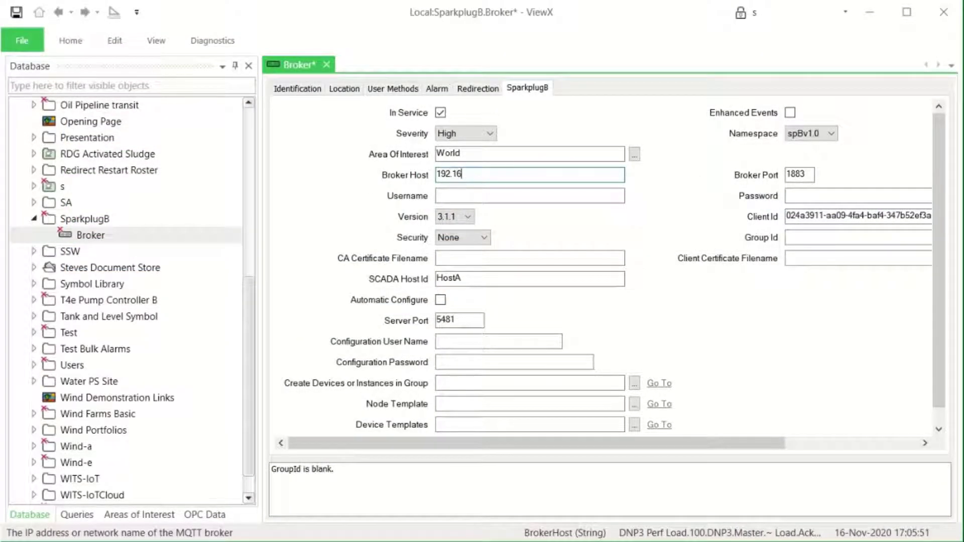
text(8.86.123)
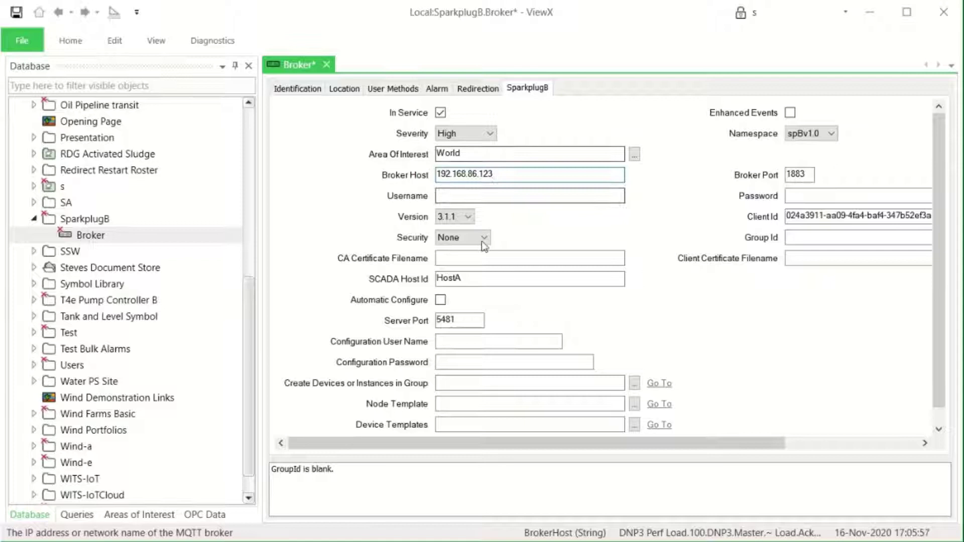
click(791, 236)
text(S)
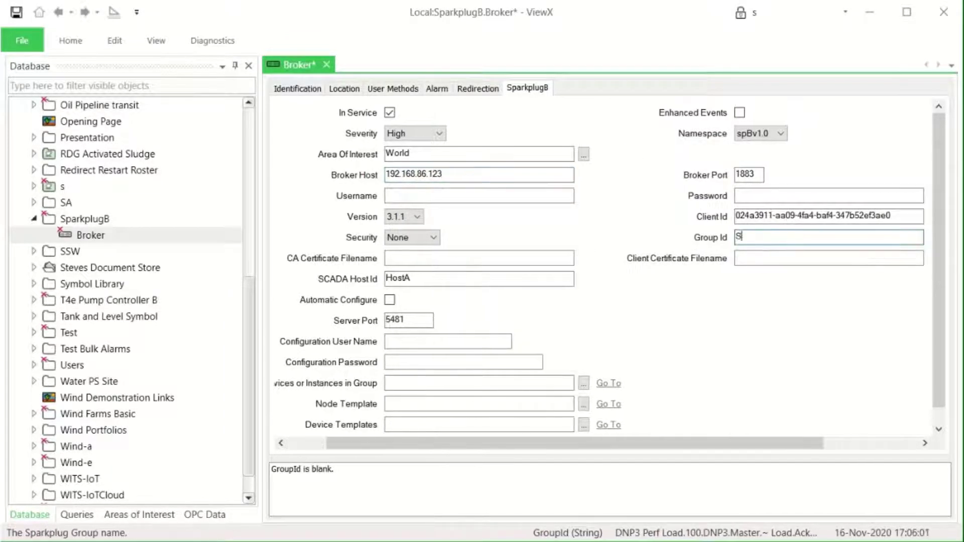
text(parkplugDevices)
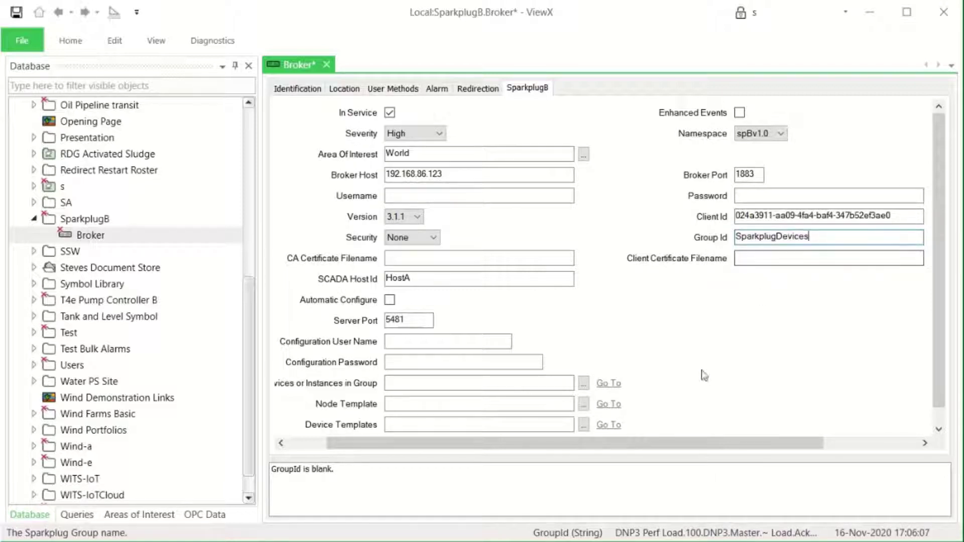
click(394, 342)
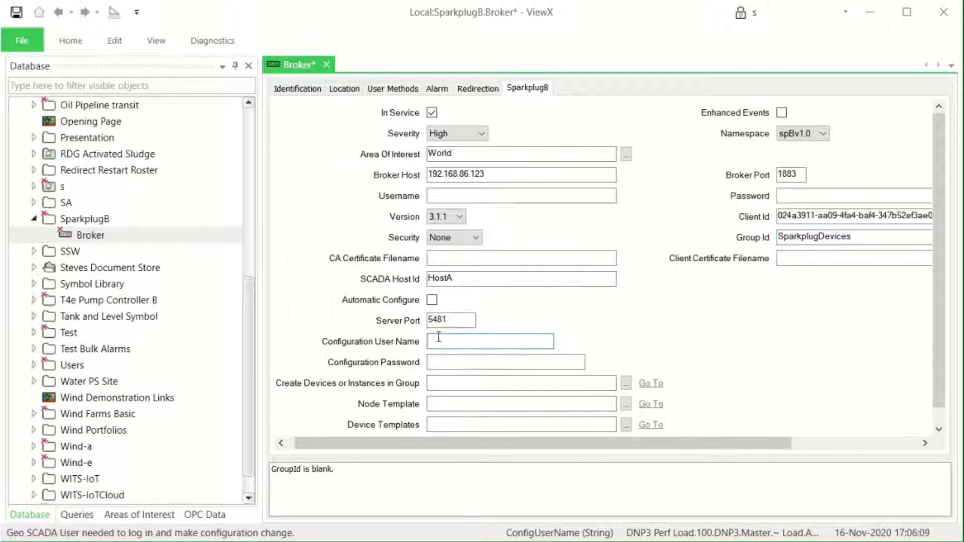
text(SteveB)
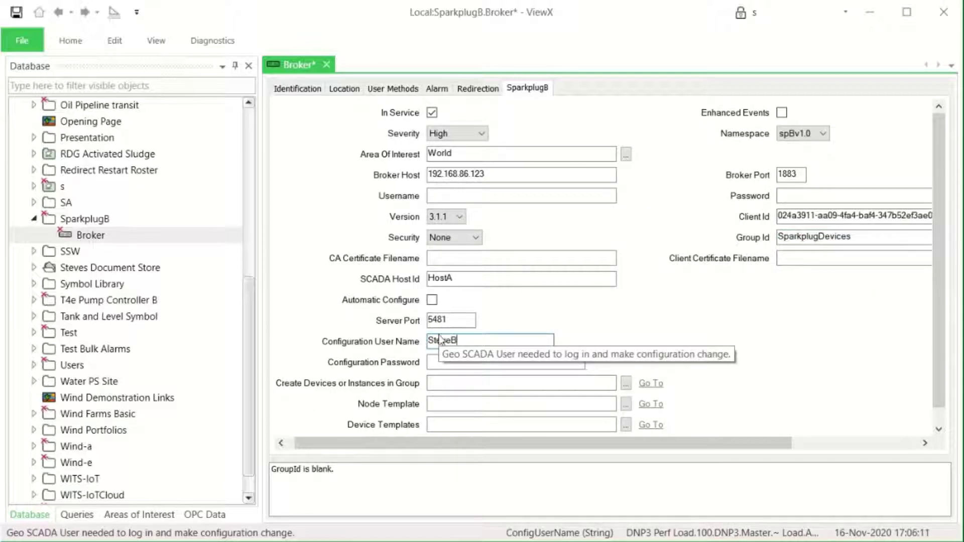
key(Tab)
text(******)
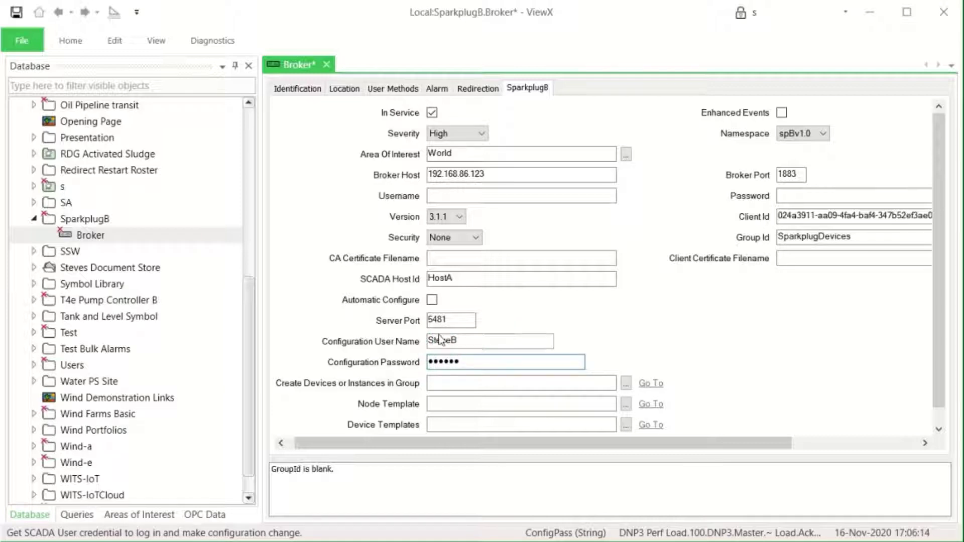
Choose SparkplugB as the folder for new devices and save the Broker
click(626, 384)
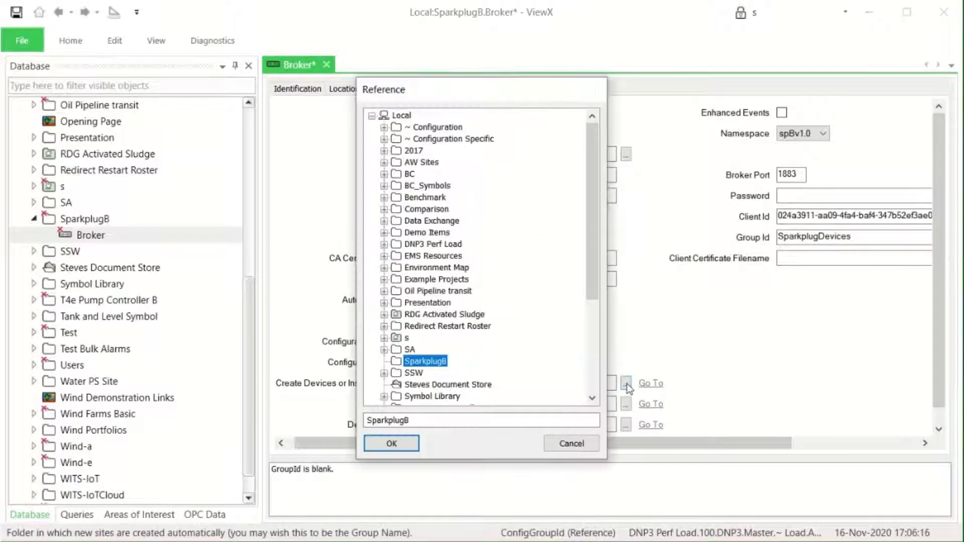
click(390, 442)
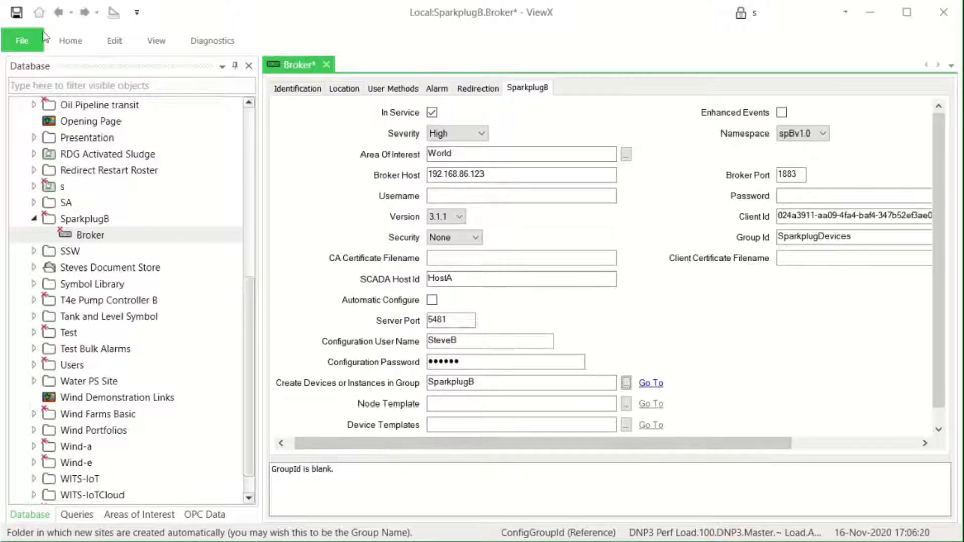
click(16, 11)
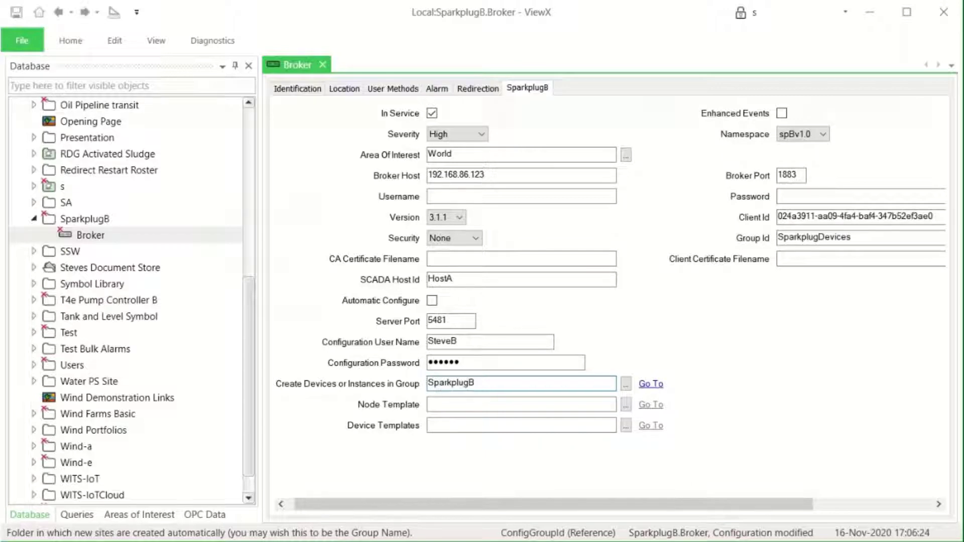
Review the Create DBIRTH function in Node-RED and close it unchanged
key(alt+Tab)
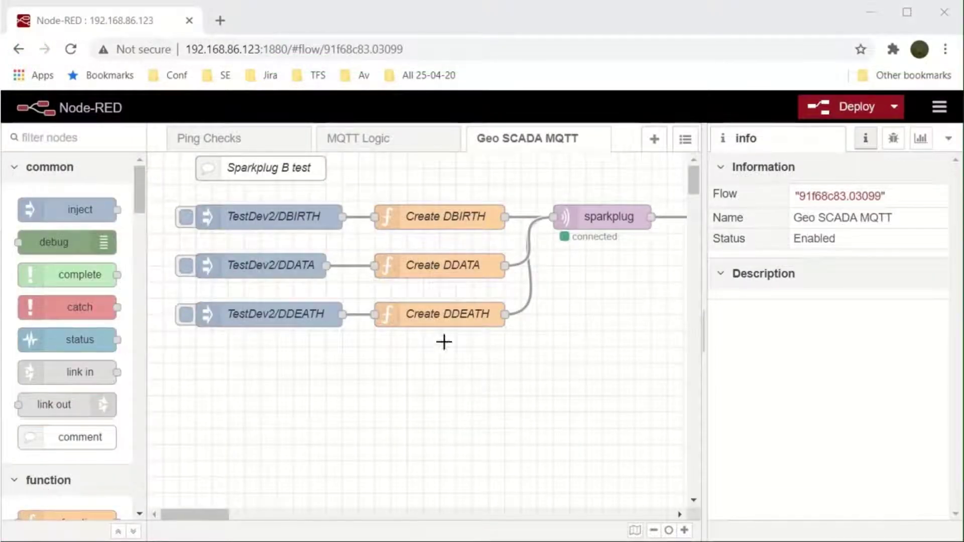
double_click(430, 217)
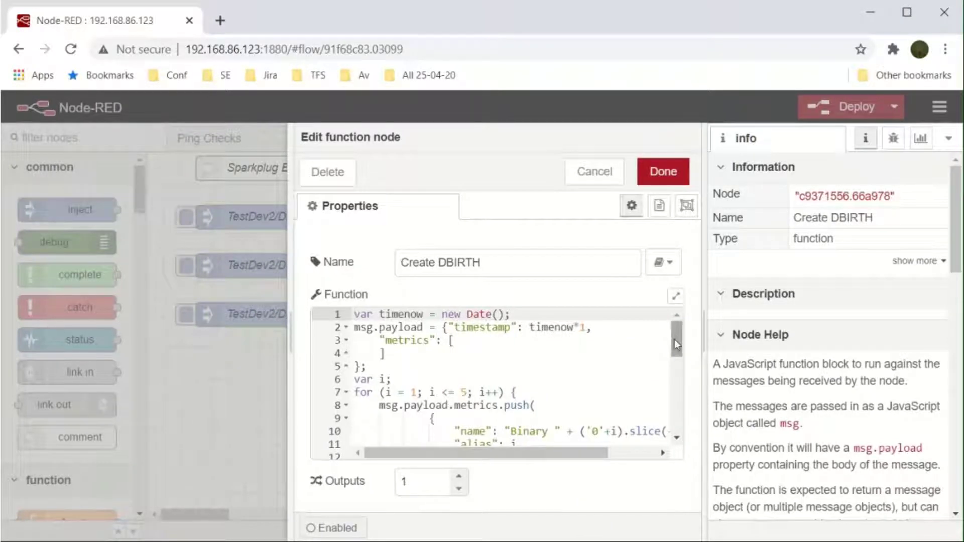
drag(676, 340, 662, 420)
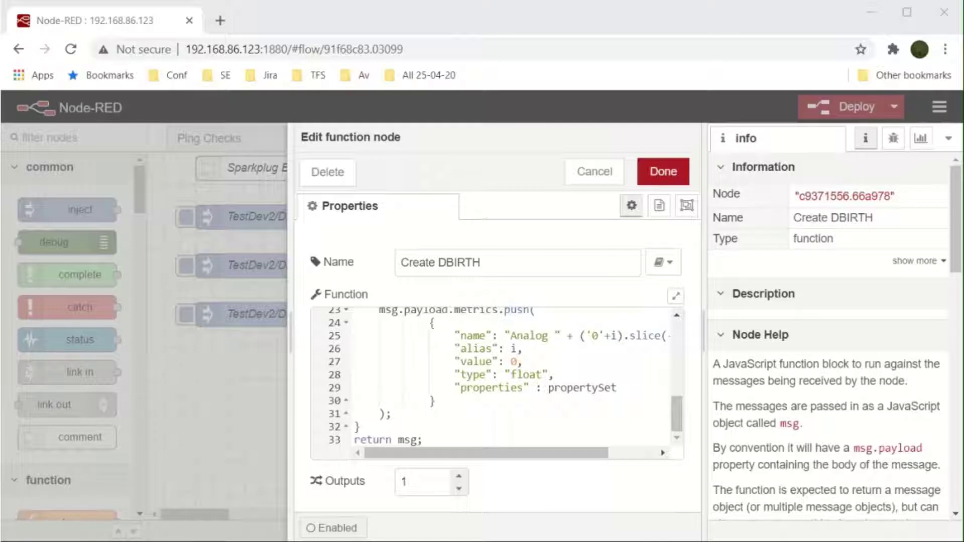
key(alt+Tab)
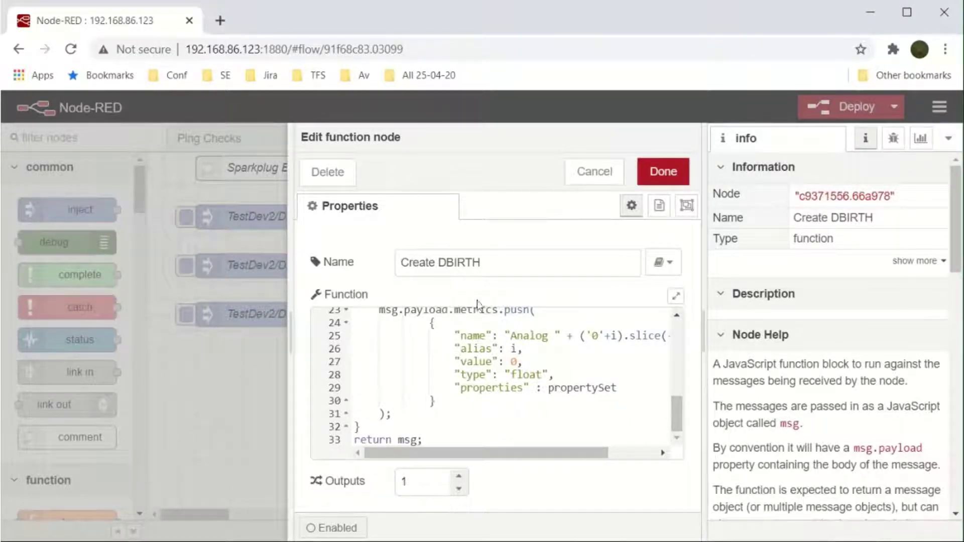
click(590, 177)
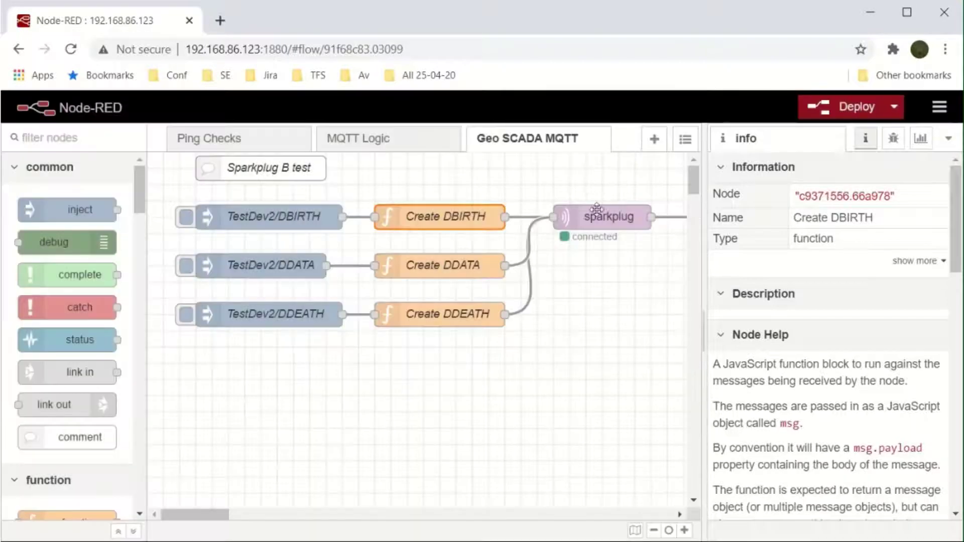
Check the sparkplug node's connection settings, then inject the TestDev2/DBIRTH birth message
double_click(601, 217)
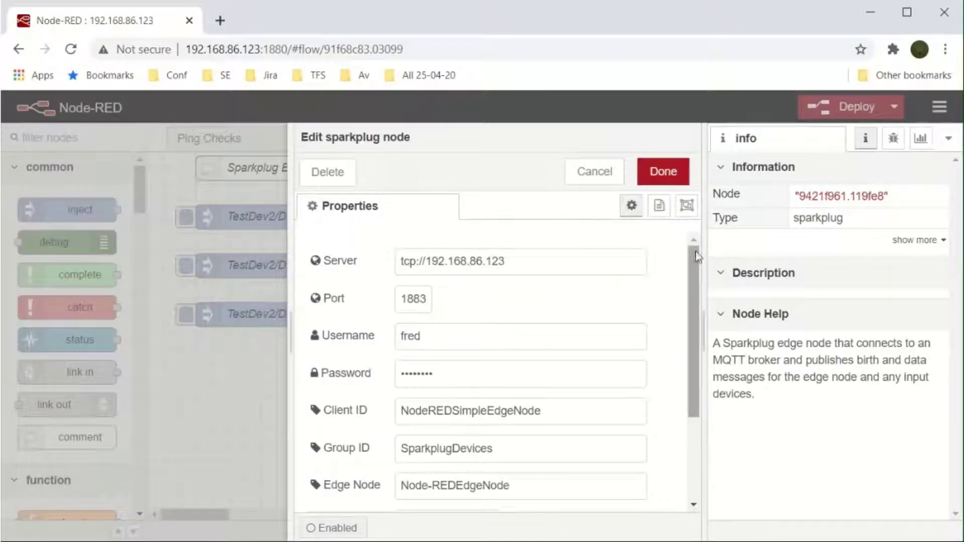
scroll(698, 261, down, 1)
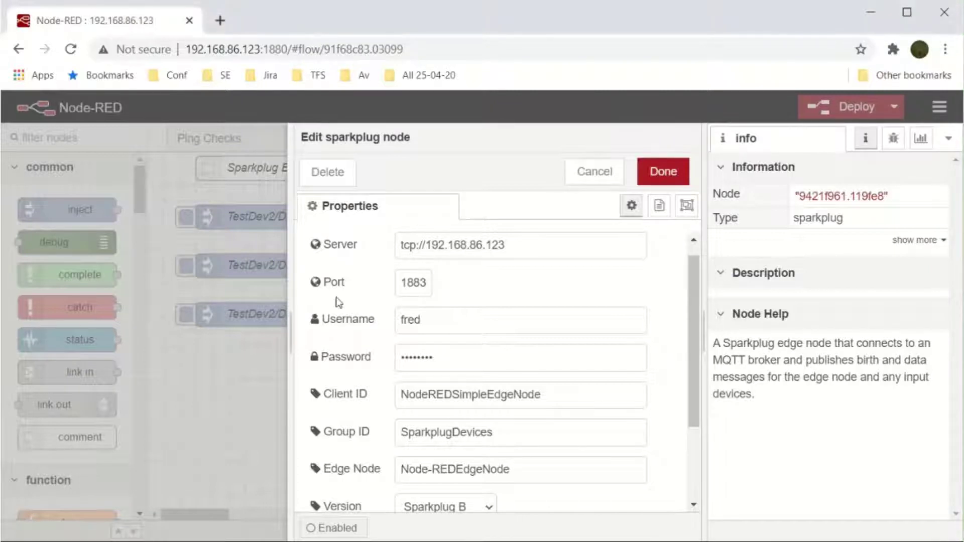
click(621, 182)
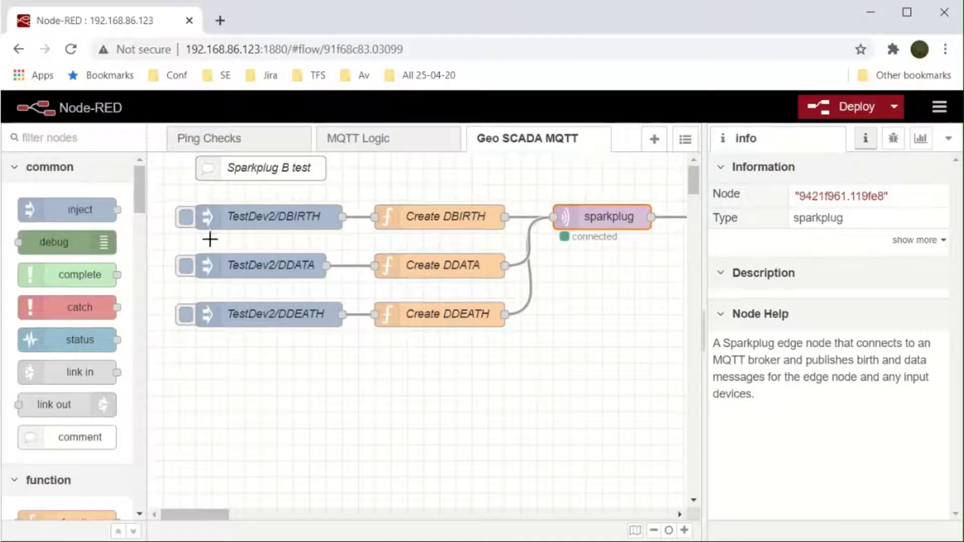
click(185, 221)
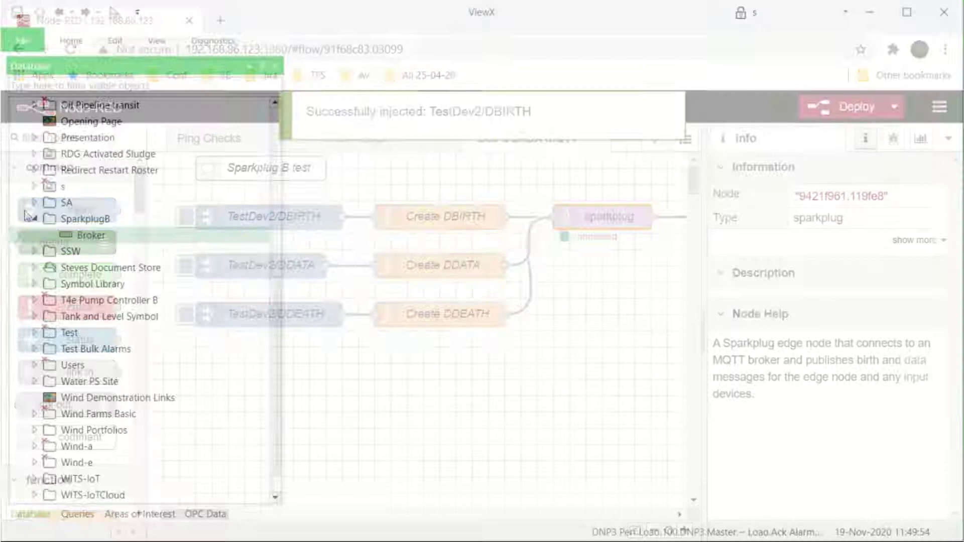
Check the Broker's status for pending devices and configure the waiting device
right_click(83, 234)
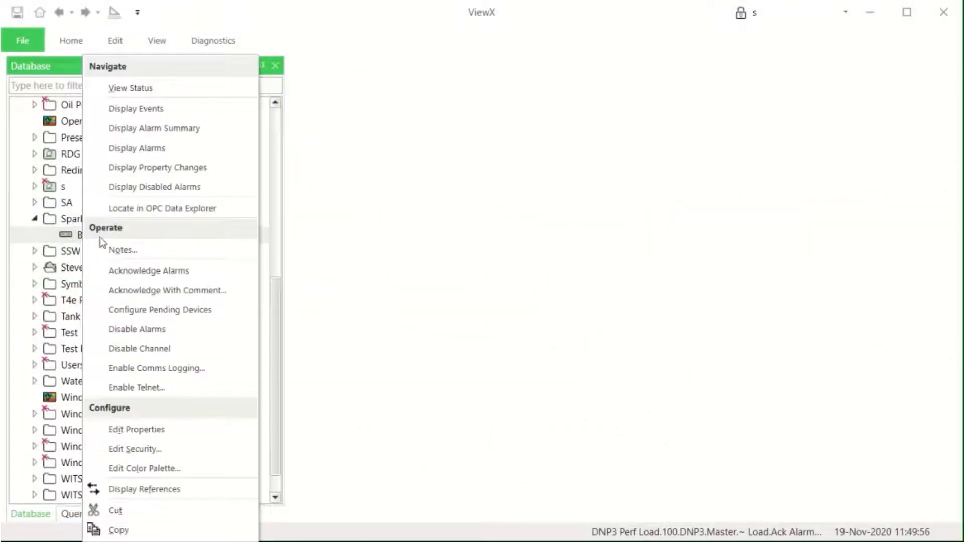
click(160, 86)
drag(656, 236, 605, 347)
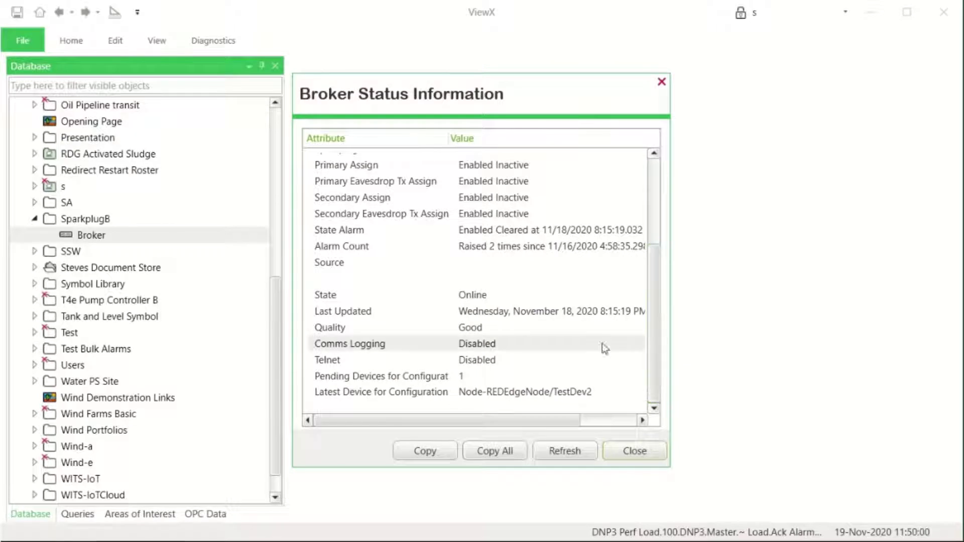
click(477, 377)
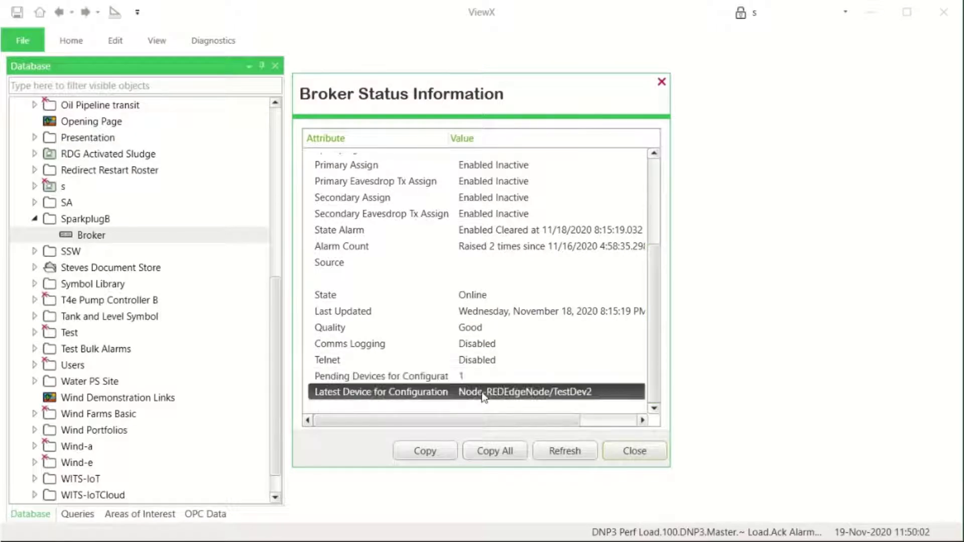
click(632, 450)
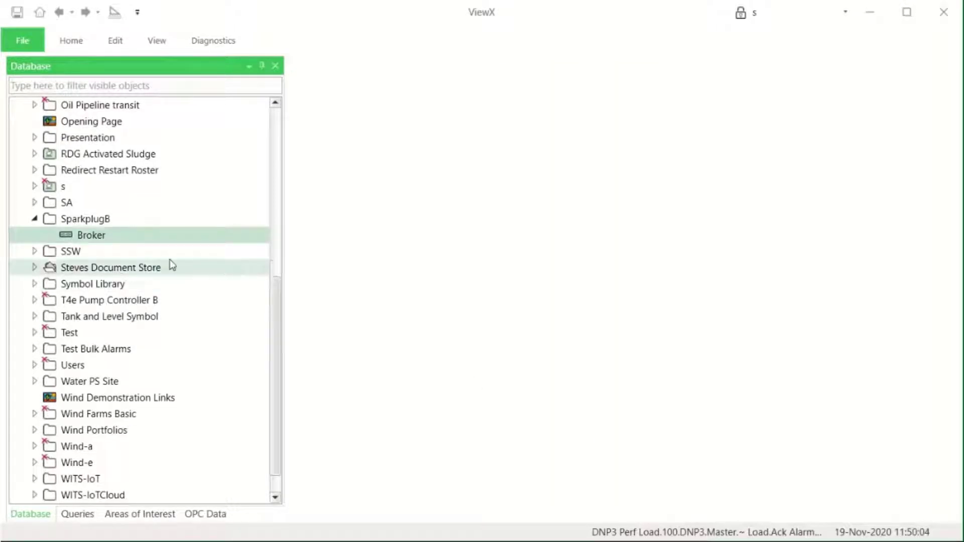
right_click(125, 235)
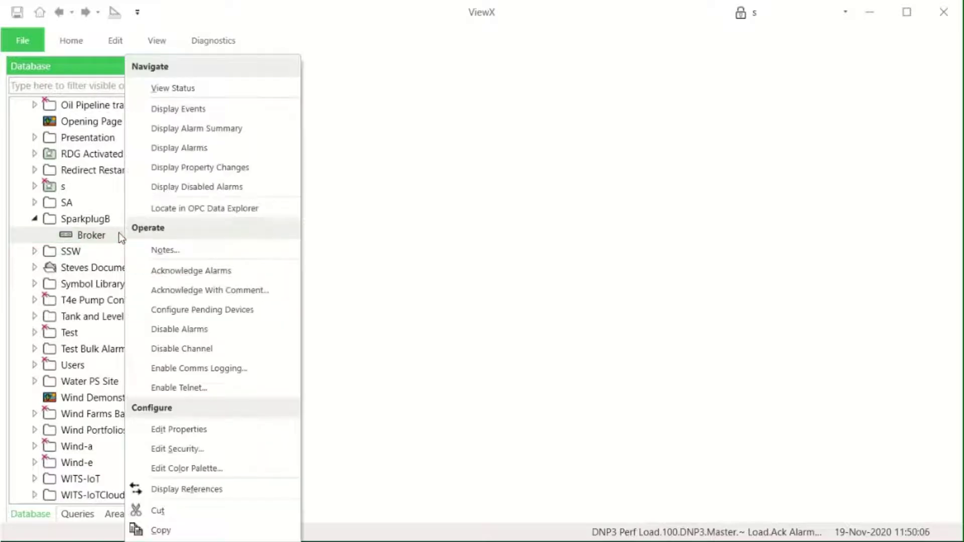
click(240, 310)
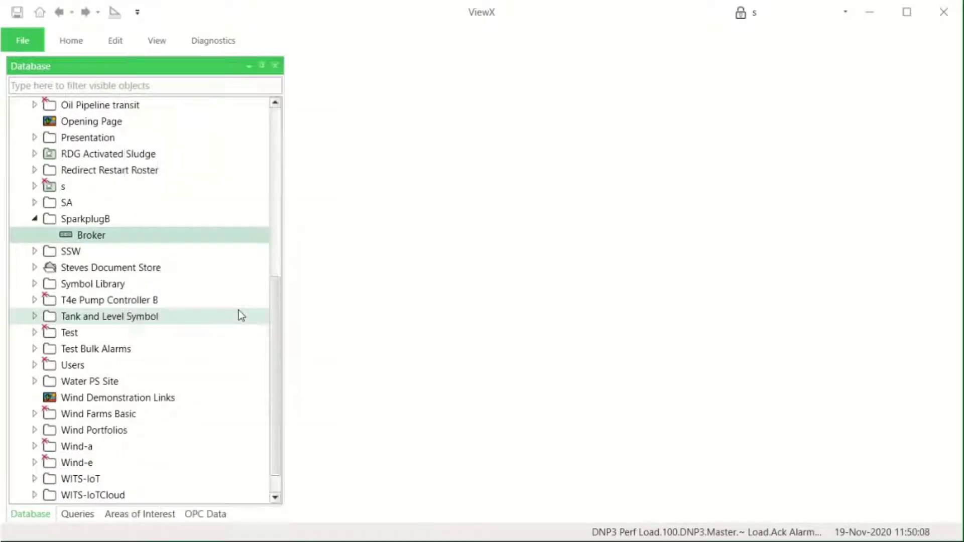
Display the alarms raised under the SparkplugB folder
click(58, 225)
click(34, 218)
right_click(68, 219)
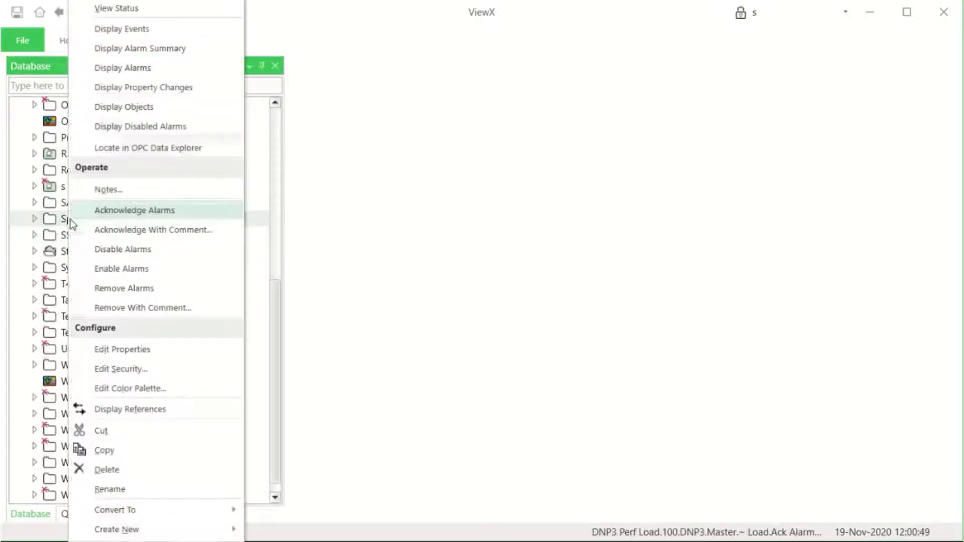
click(144, 68)
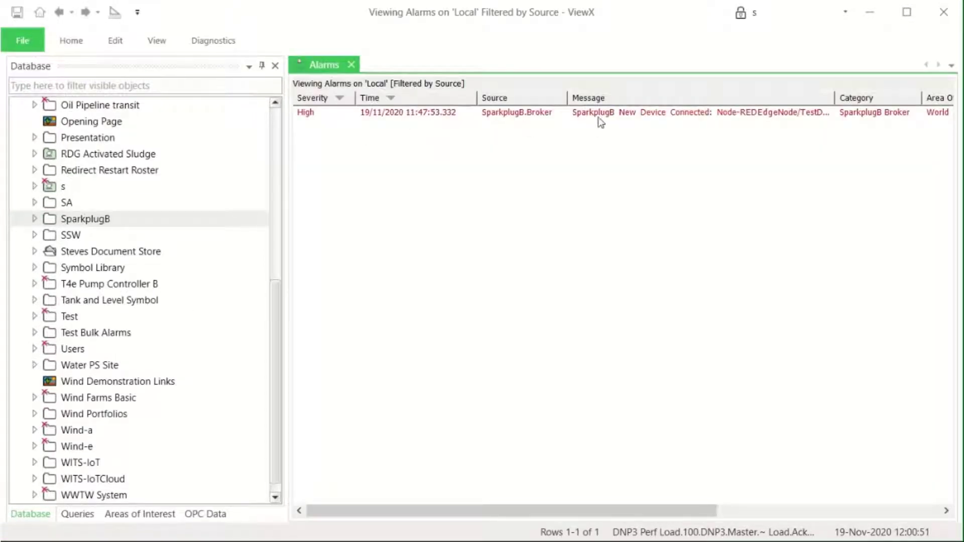
Expand SparkplugB, Node-REDEdgeNode and TestDev2 to reveal the auto-created points
click(69, 222)
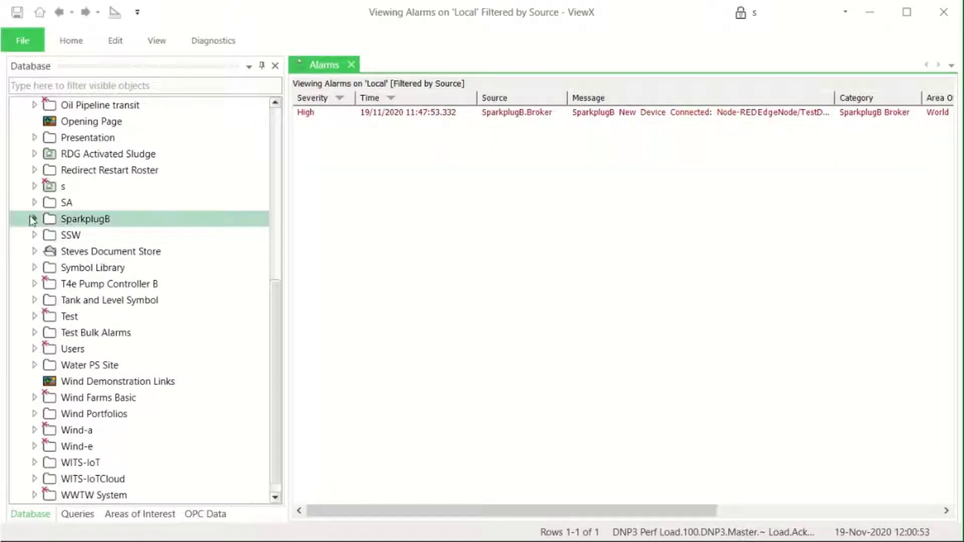
click(33, 219)
click(50, 252)
click(50, 251)
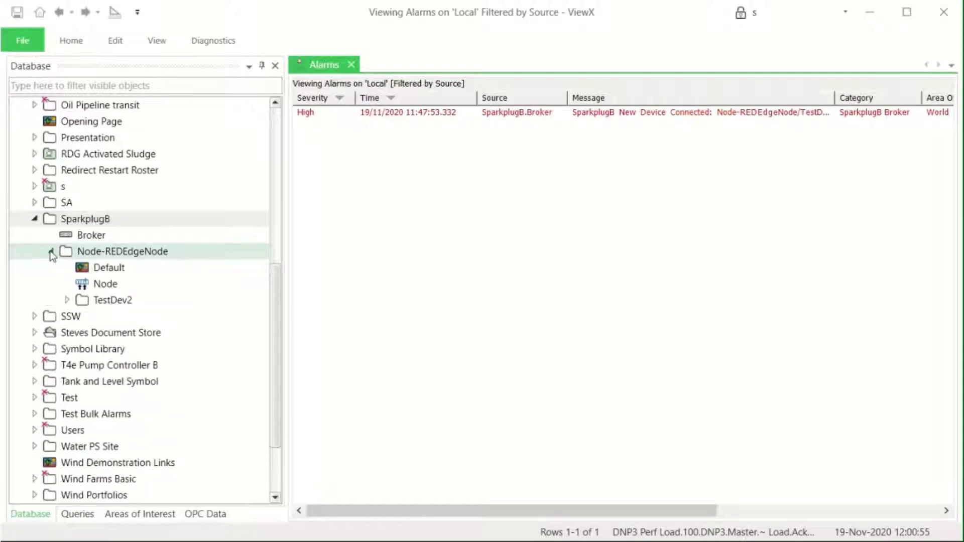
click(66, 300)
click(67, 300)
Open the Node, TestDev2 Device and Broker settings forms
click(98, 284)
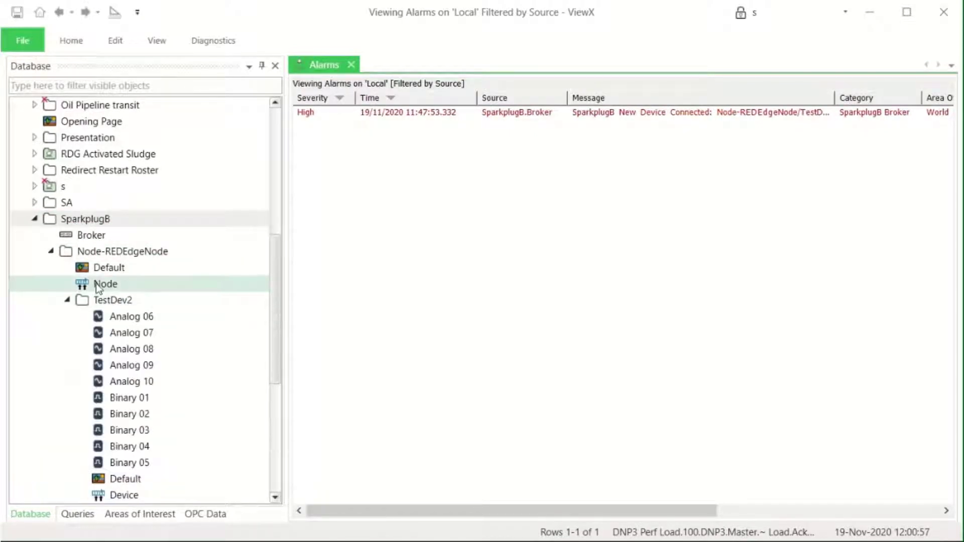
double_click(96, 283)
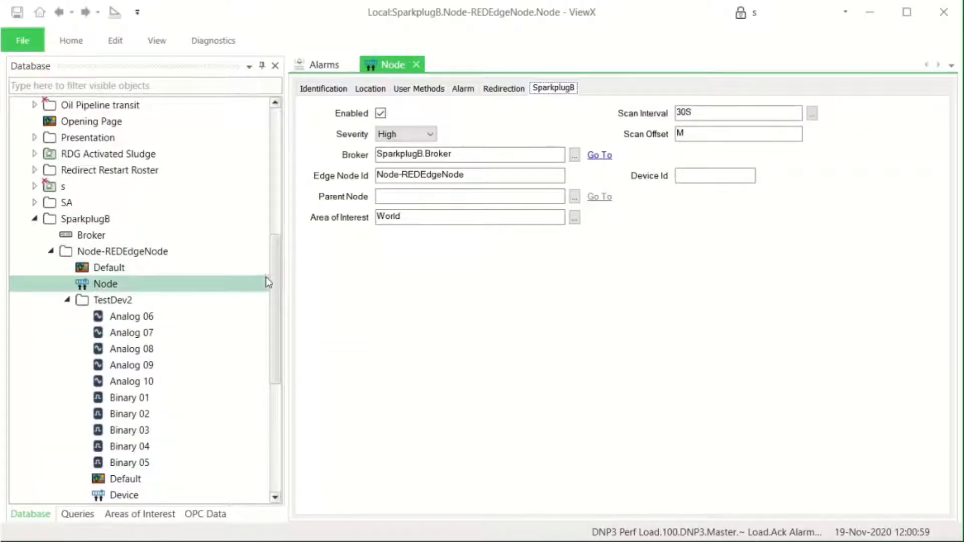
drag(276, 278, 273, 305)
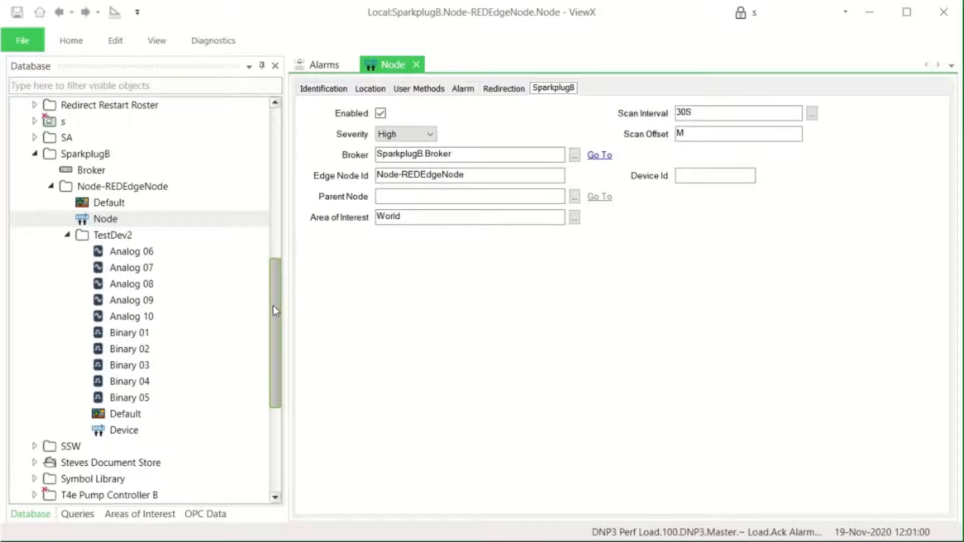
double_click(124, 432)
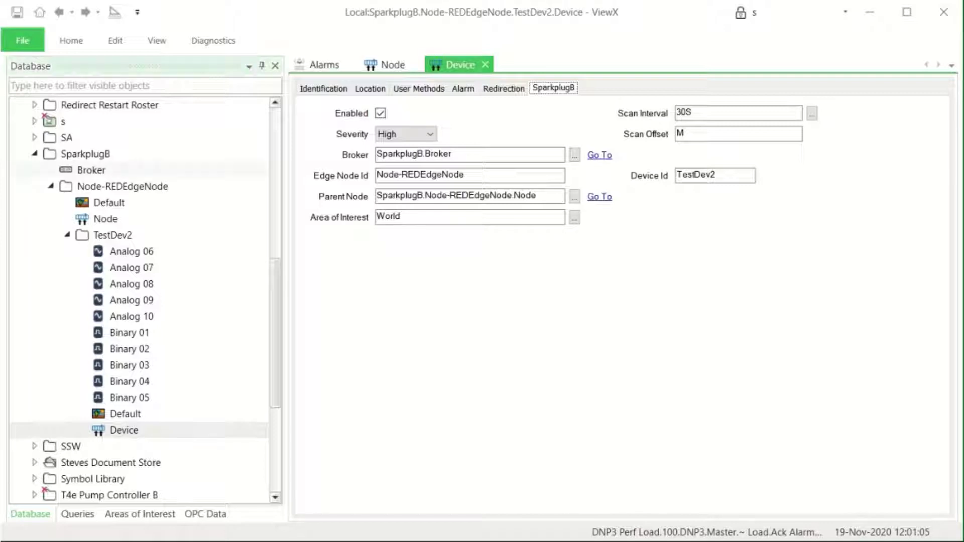
double_click(91, 170)
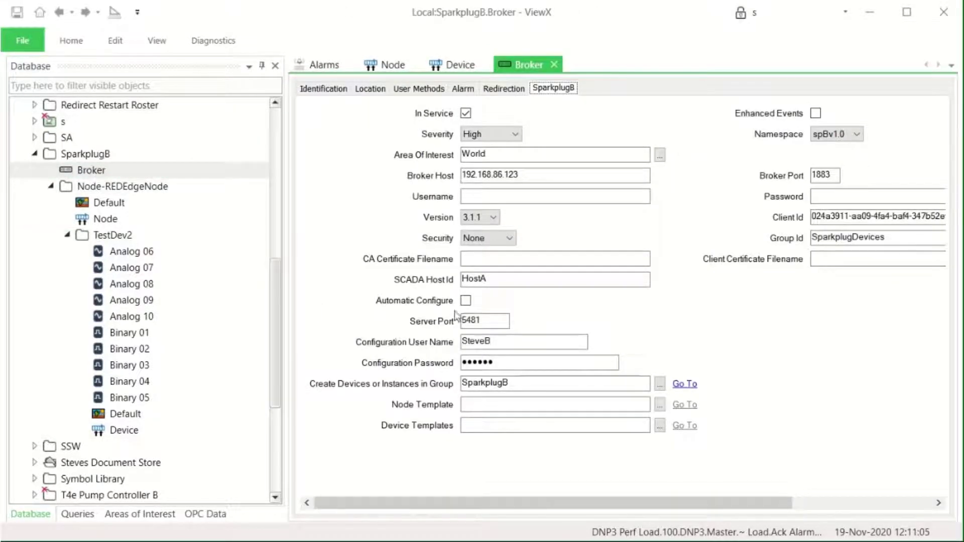
Tick the Broker's Automatic Configure option, then right-click the SparkplugB folder
click(466, 301)
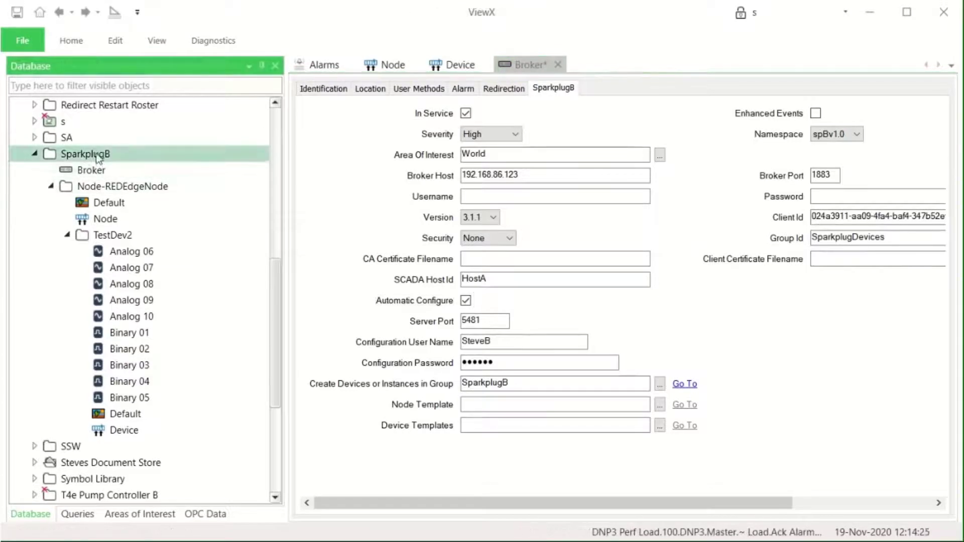
right_click(98, 157)
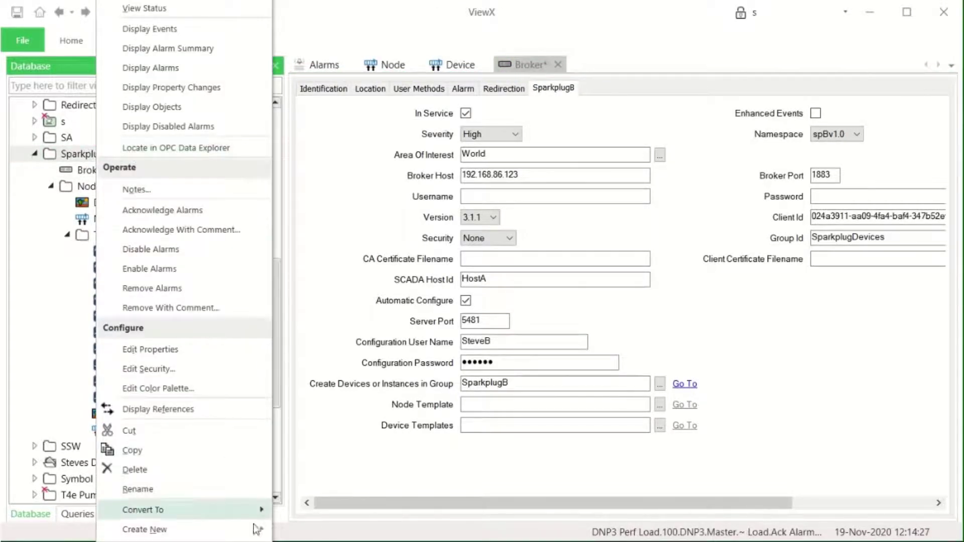
Create a new group named Templates inside SparkplugB
mouse_move(253, 536)
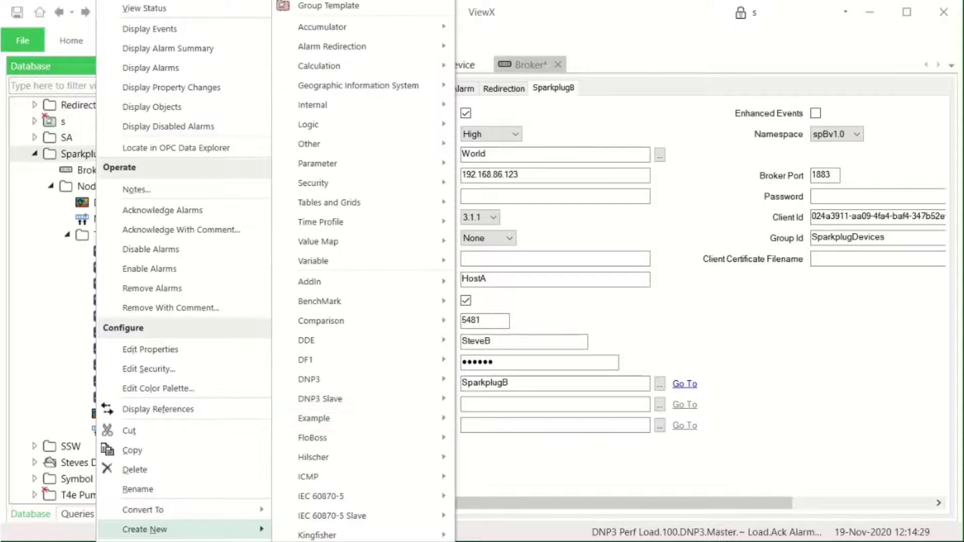
click(322, 7)
text(Templates)
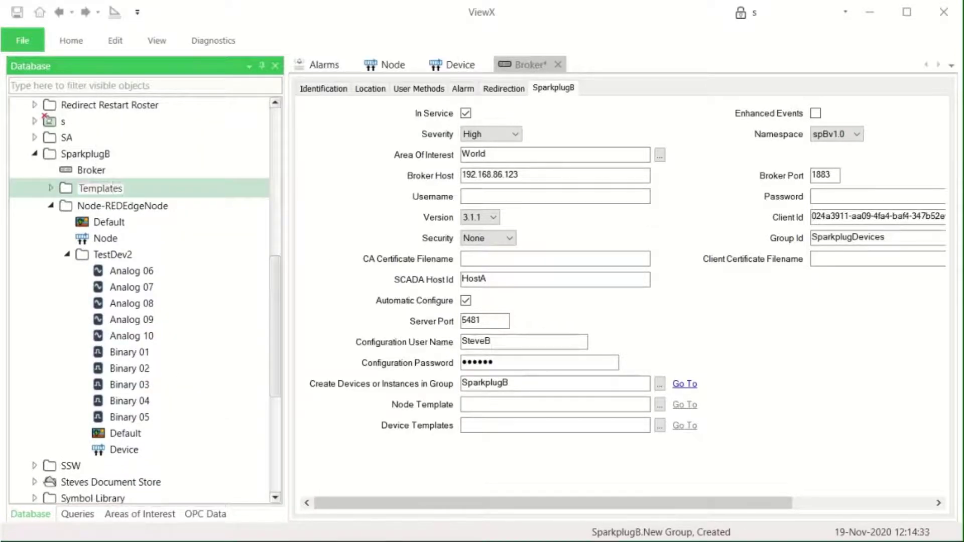
key(Return)
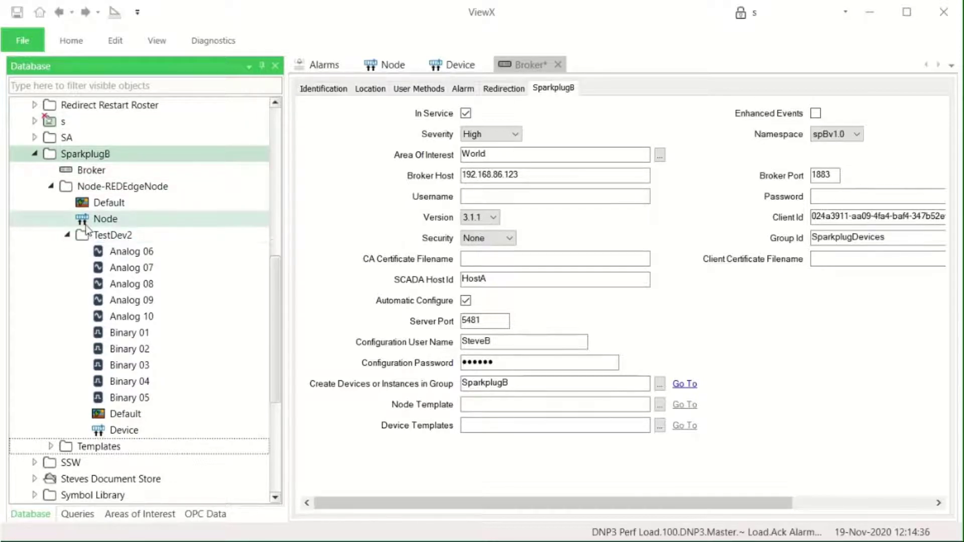
Move TestDev2 and Node-REDEdgeNode into the Templates folder and expand them
click(96, 237)
drag(98, 253, 76, 447)
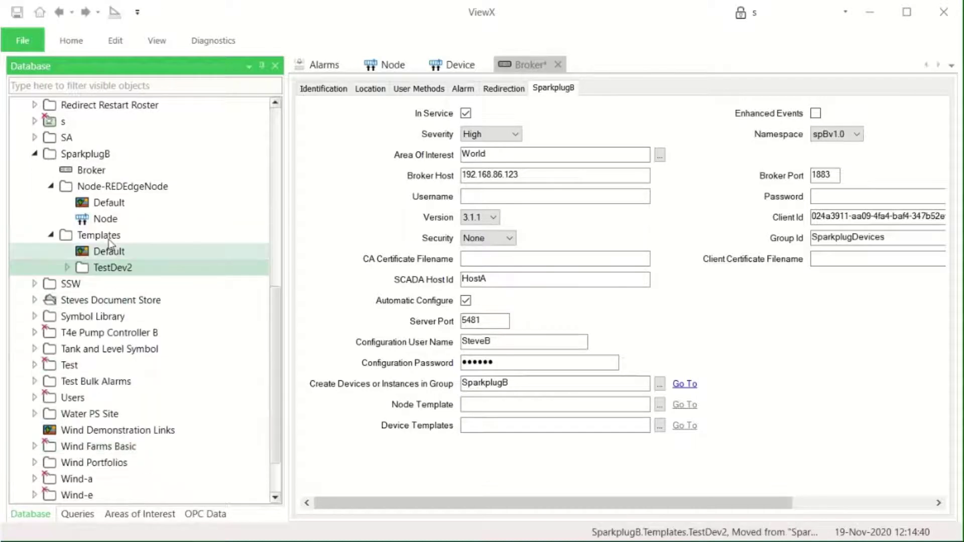
click(64, 186)
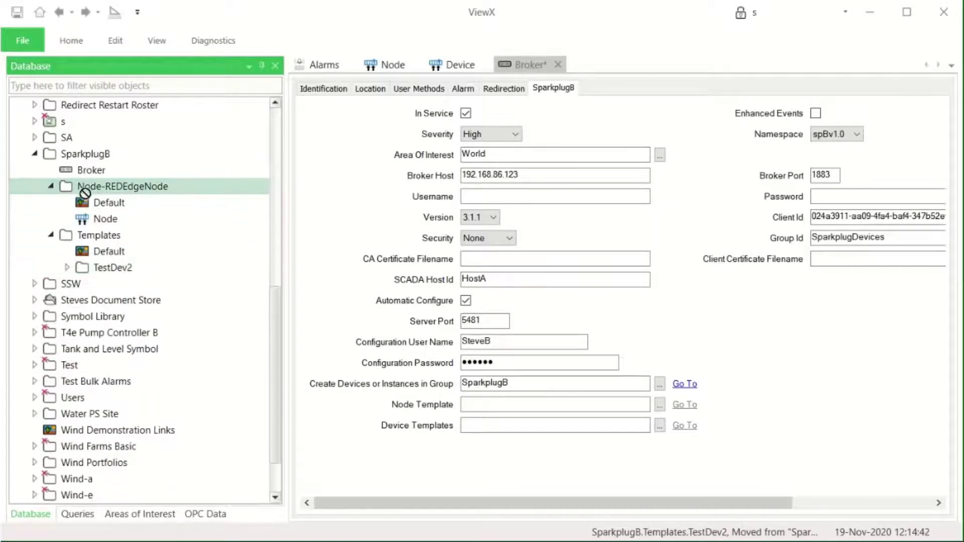
drag(70, 238, 70, 237)
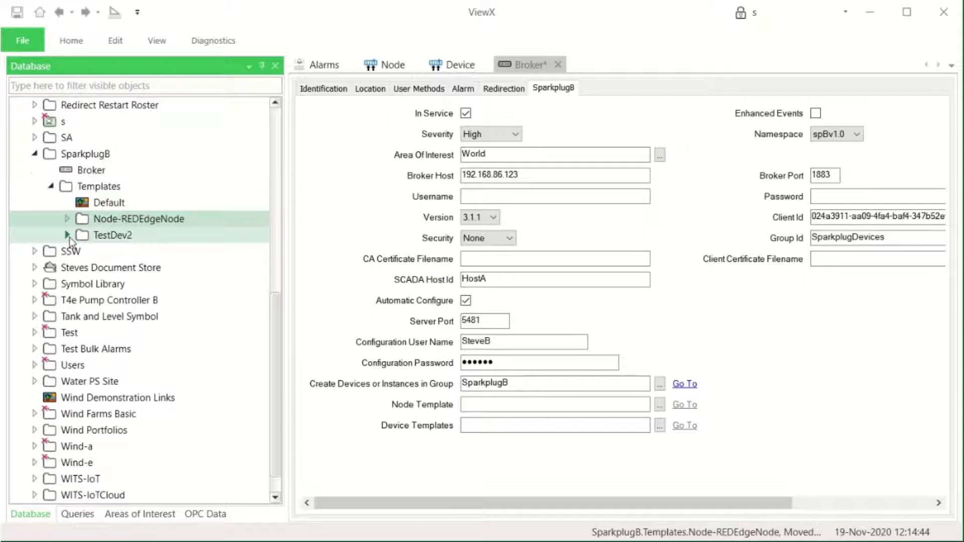
click(67, 235)
click(67, 220)
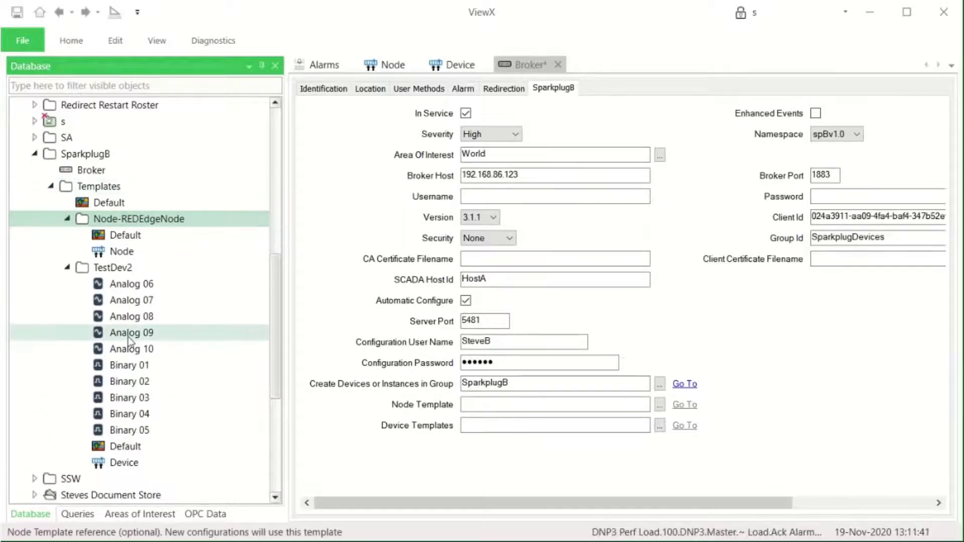
Clear the TestDev2 Device's Parent Node reference and close it, keeping the change
double_click(128, 464)
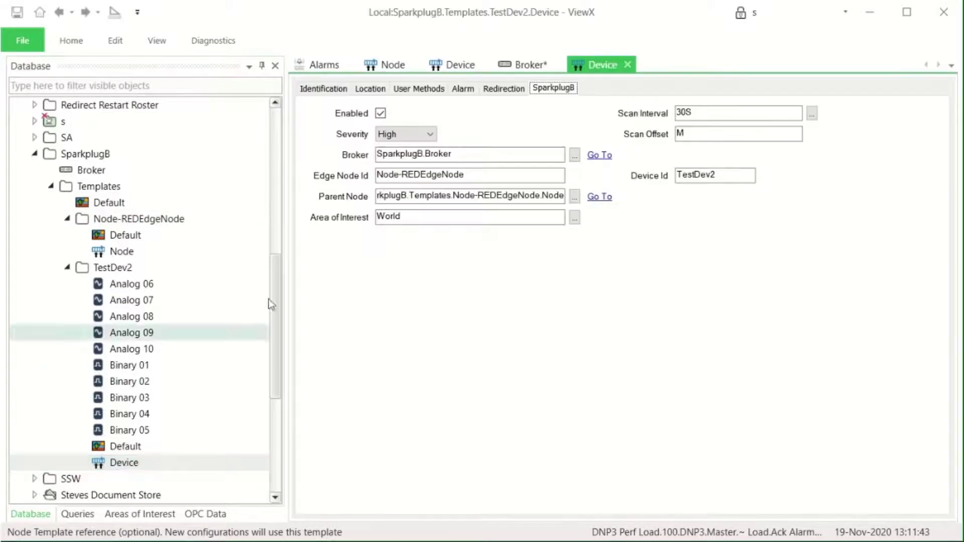
click(410, 196)
double_click(410, 195)
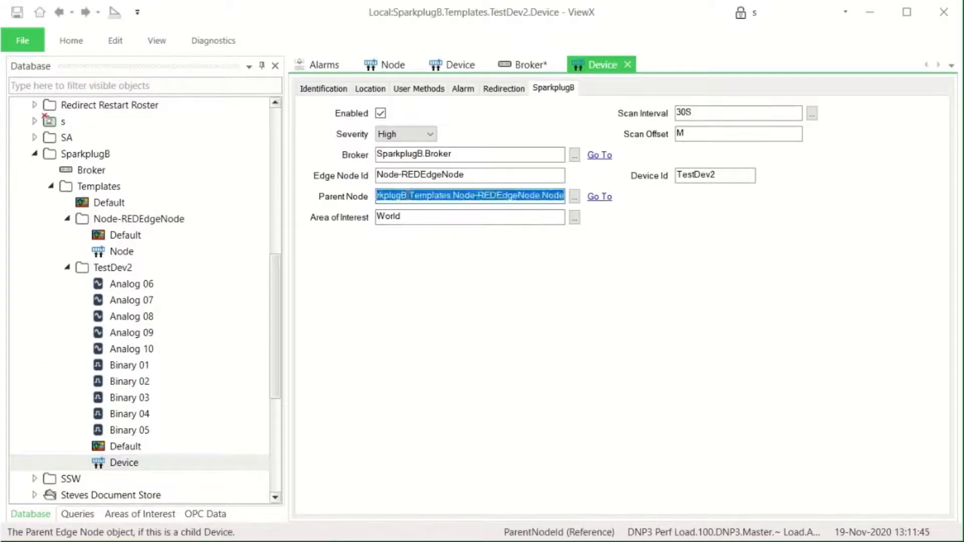
key(Delete)
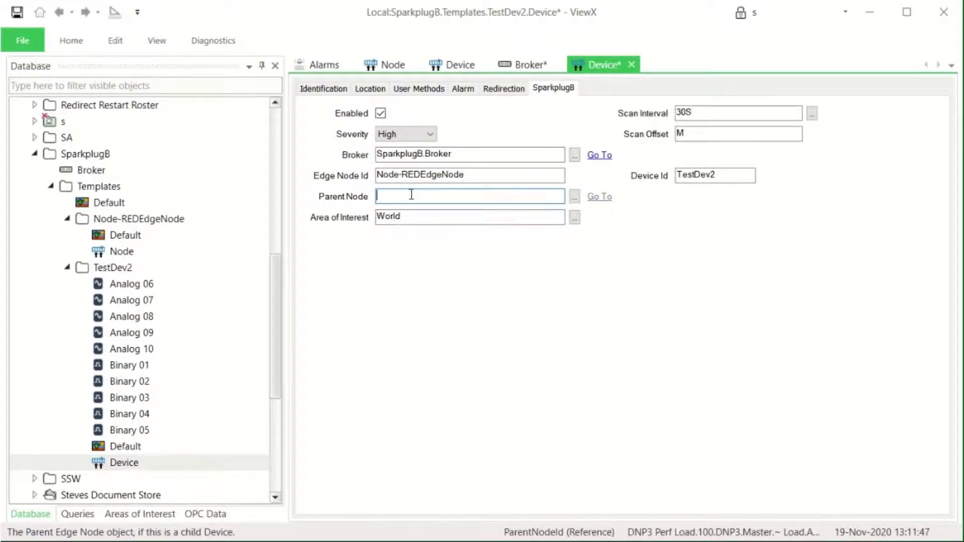
click(627, 64)
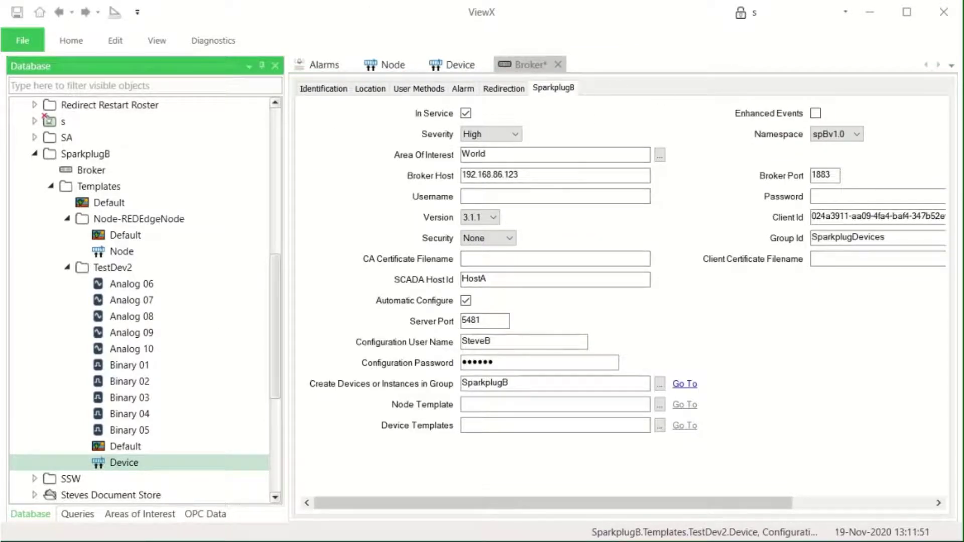
Convert Node-REDEdgeNode and TestDev2 into group templates
right_click(91, 224)
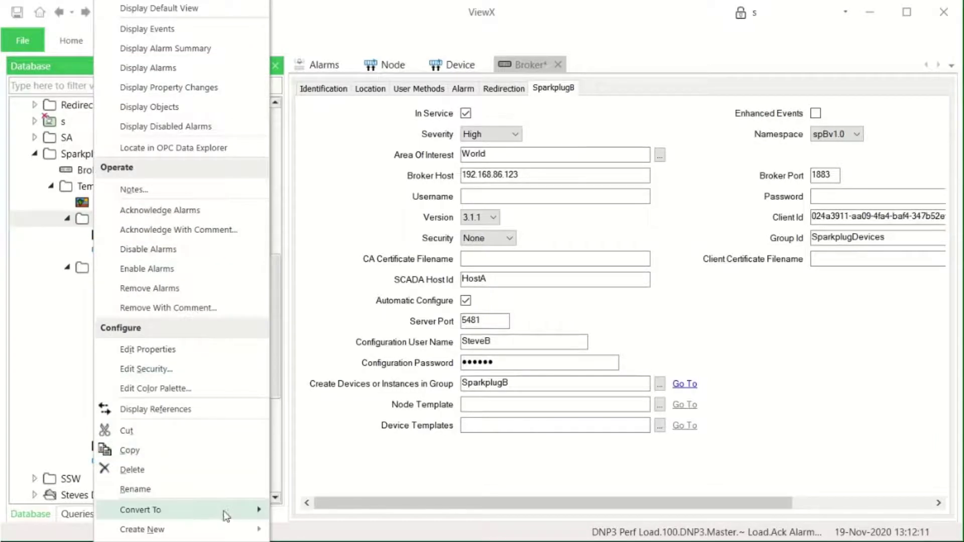
click(286, 511)
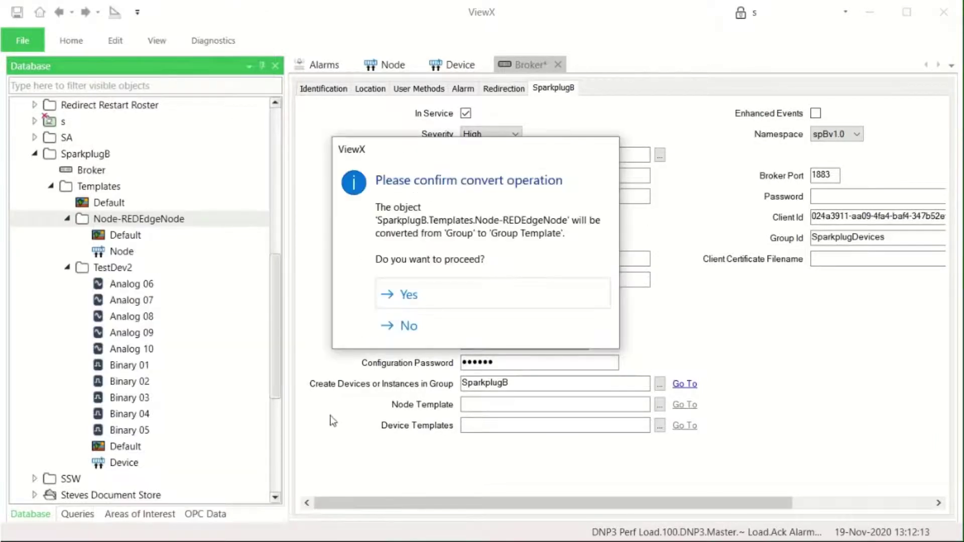
click(408, 295)
right_click(124, 271)
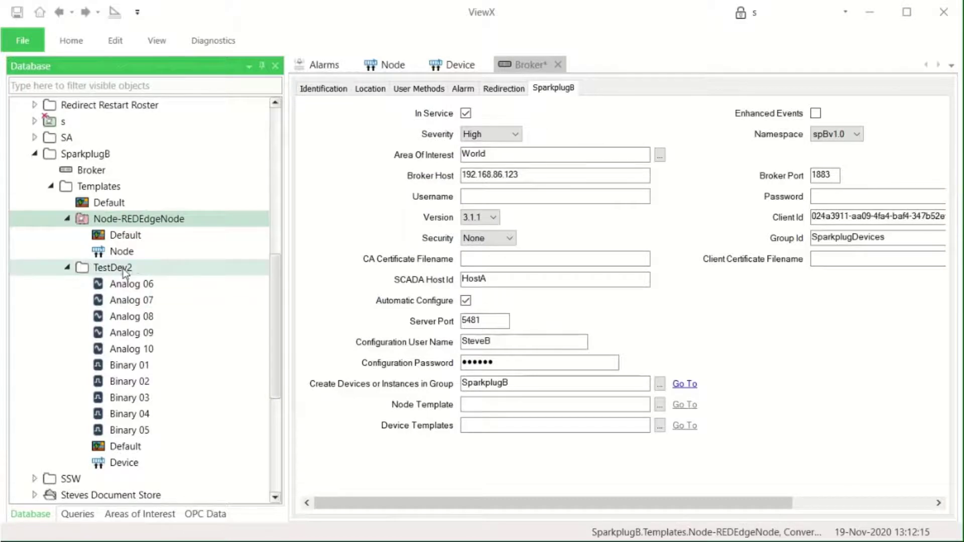
mouse_move(226, 510)
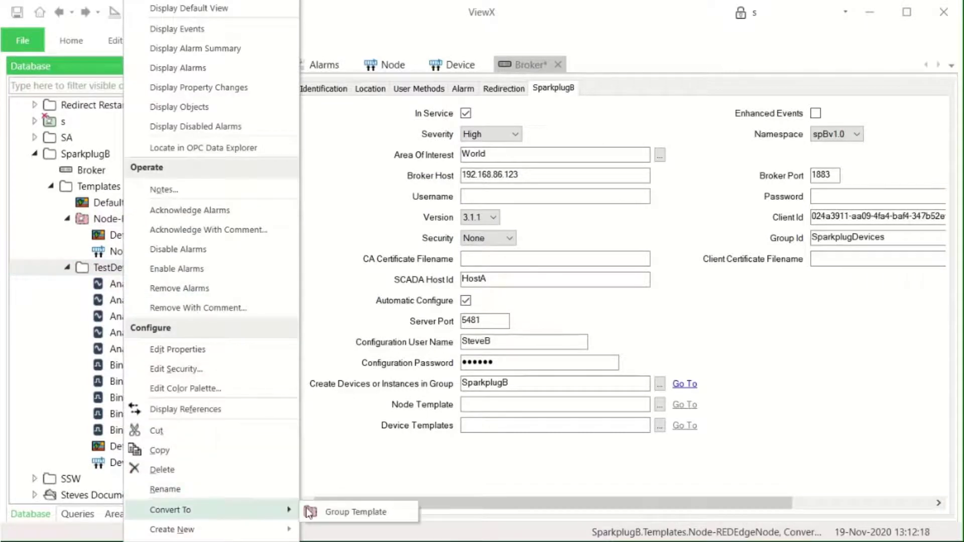
click(352, 512)
click(445, 289)
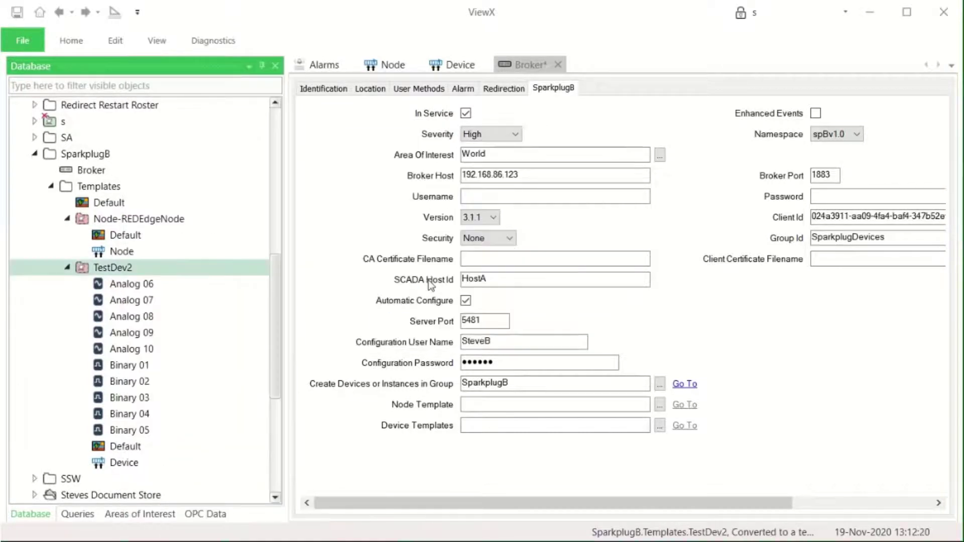
Set Broker node template to Node-REDEdgeNode, device templates to SparkplugB.Templates, and save
click(661, 406)
click(396, 303)
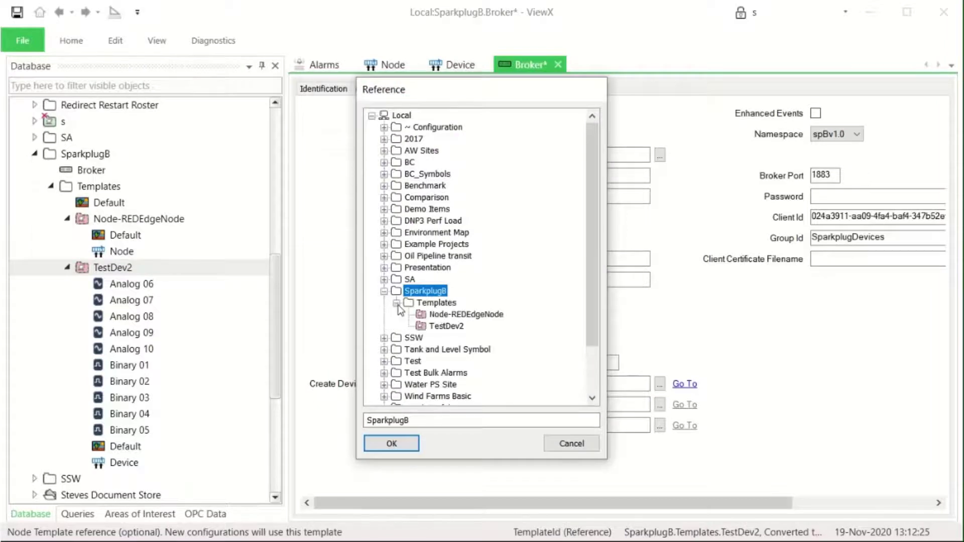
click(465, 314)
click(416, 444)
click(660, 426)
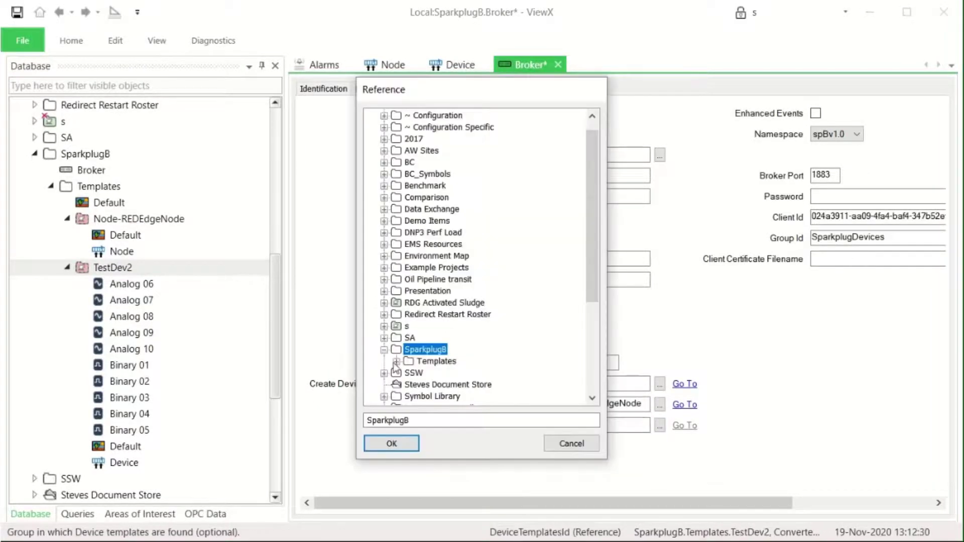
click(436, 361)
click(409, 443)
click(17, 12)
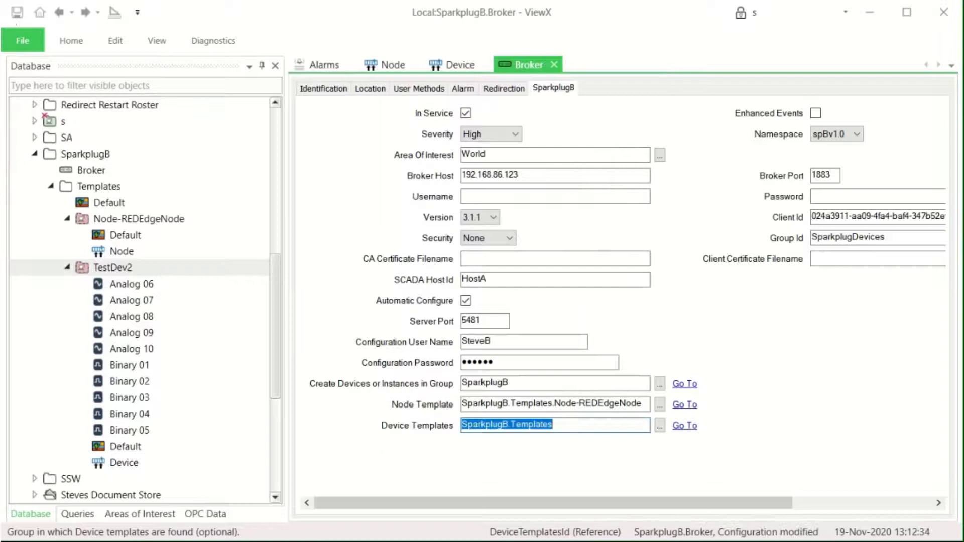
Re-inject the TestDev2/DBIRTH birth message from Node-RED and minimise the browser
click(60, 530)
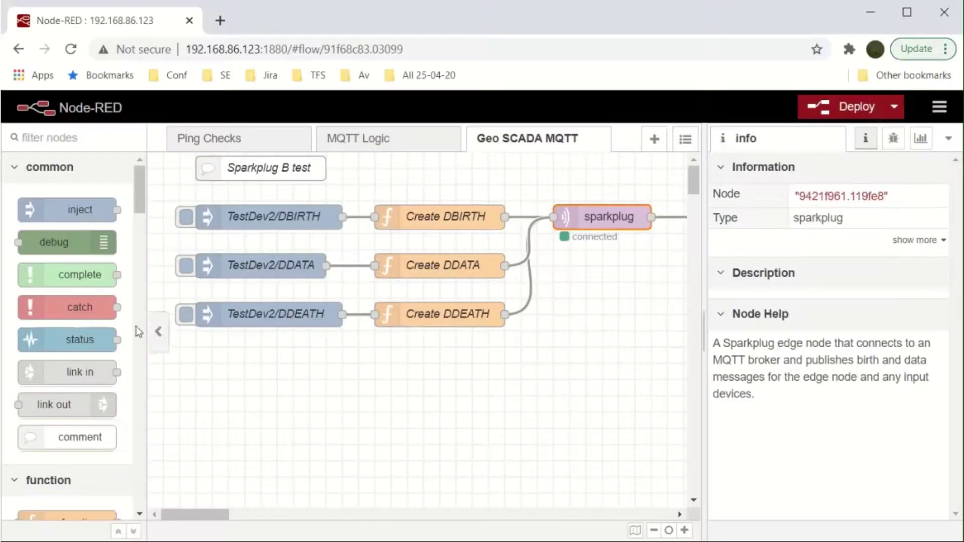
click(186, 218)
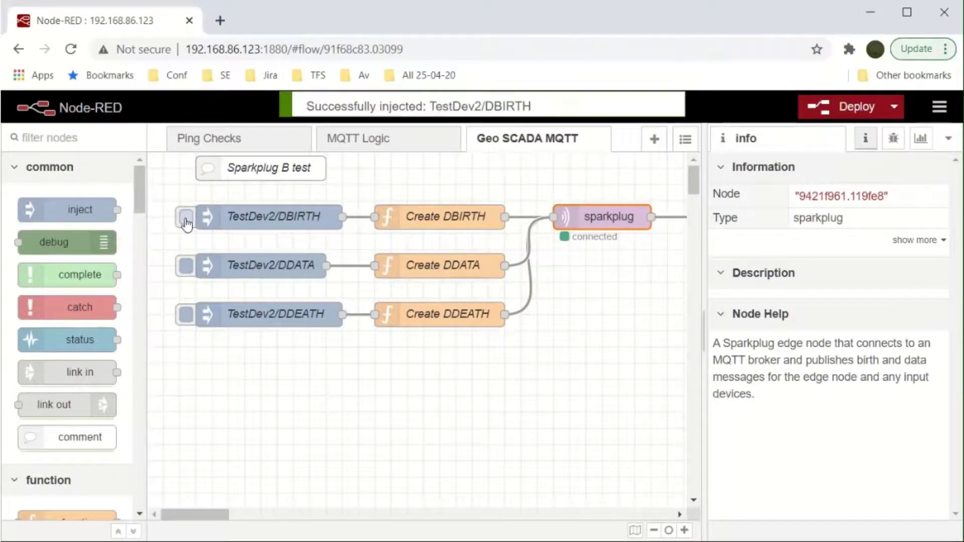
click(871, 12)
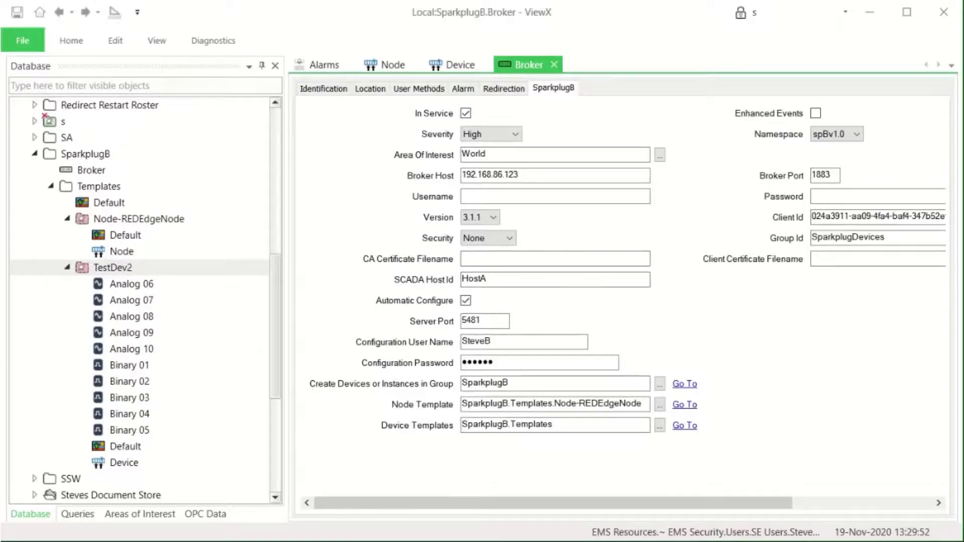
Expand the auto-created Node-REDEdgeNode instance and its TestDev2 points in SparkplugB
click(35, 153)
click(34, 187)
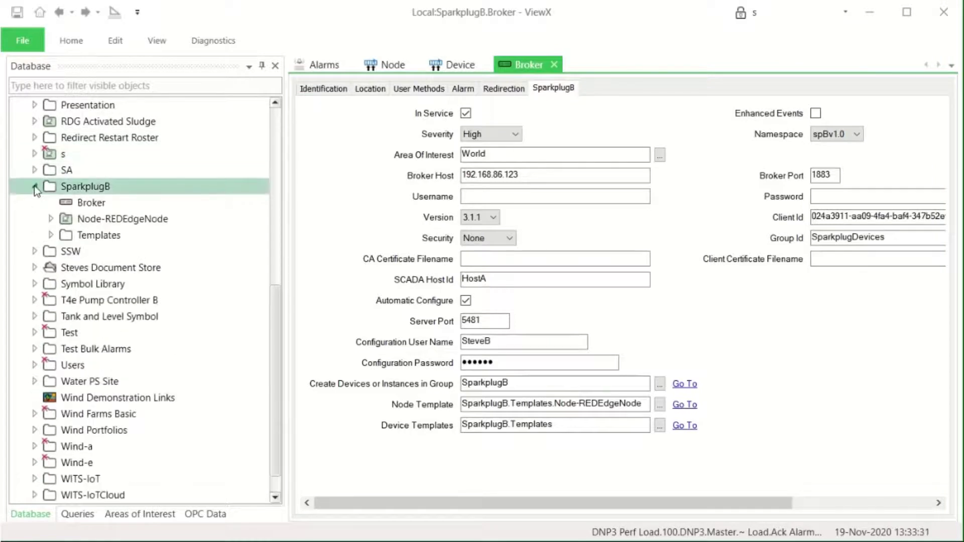
click(51, 218)
click(67, 267)
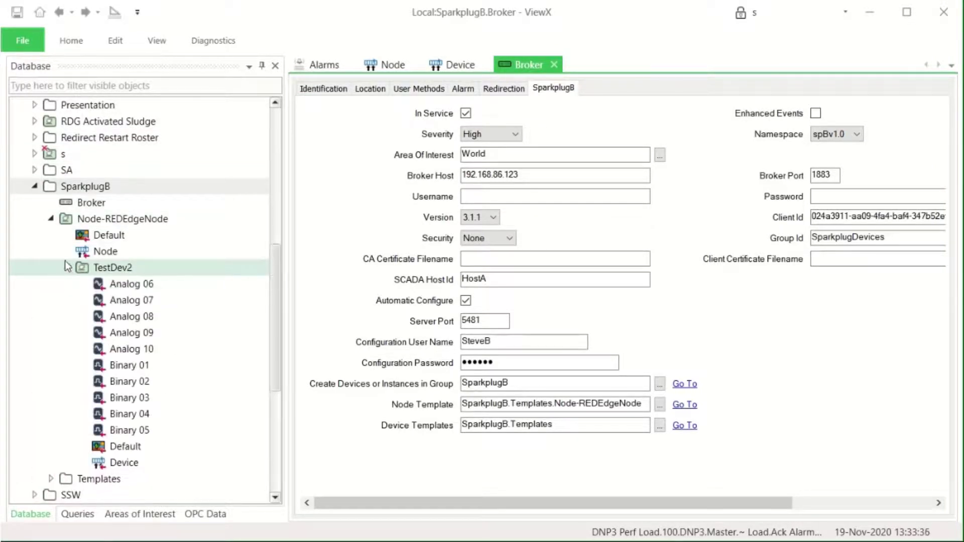
click(51, 479)
scroll(55, 472, down, 1)
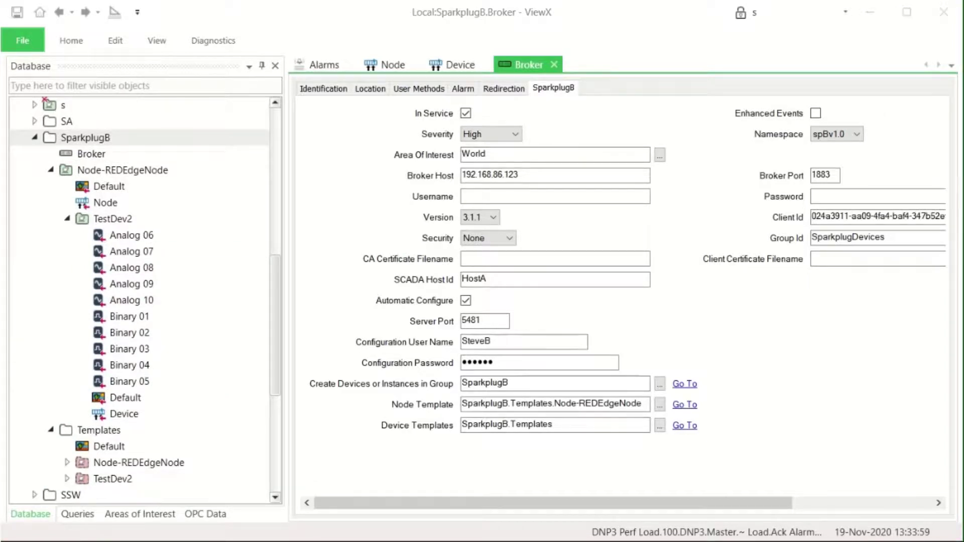
Inspect Analog 06's Analog Point settings, then bring Node-RED back up
double_click(108, 238)
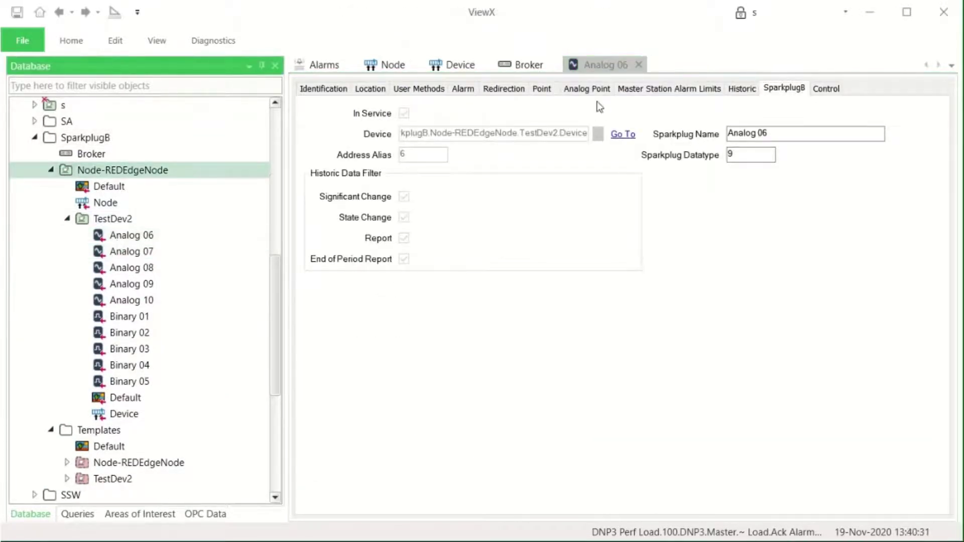
click(596, 89)
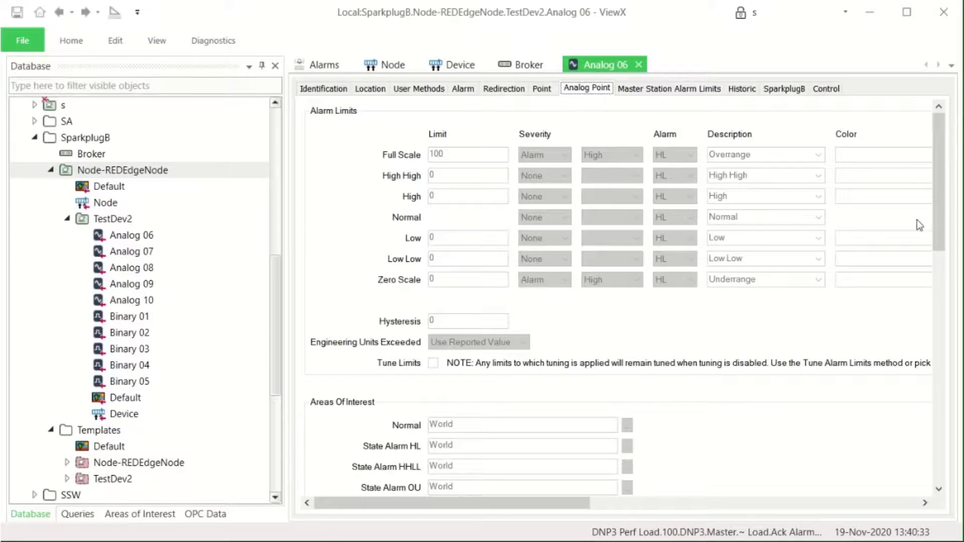
drag(939, 200, 940, 291)
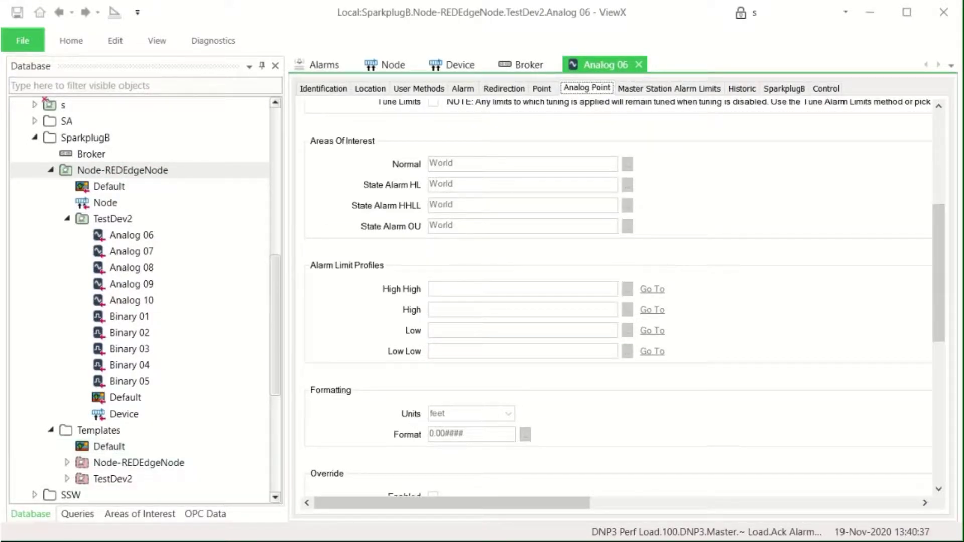
click(70, 541)
Confirm the feet units on line 19 of the Create DBIRTH function unchanged, then inject TestDev2/DDATA
click(68, 522)
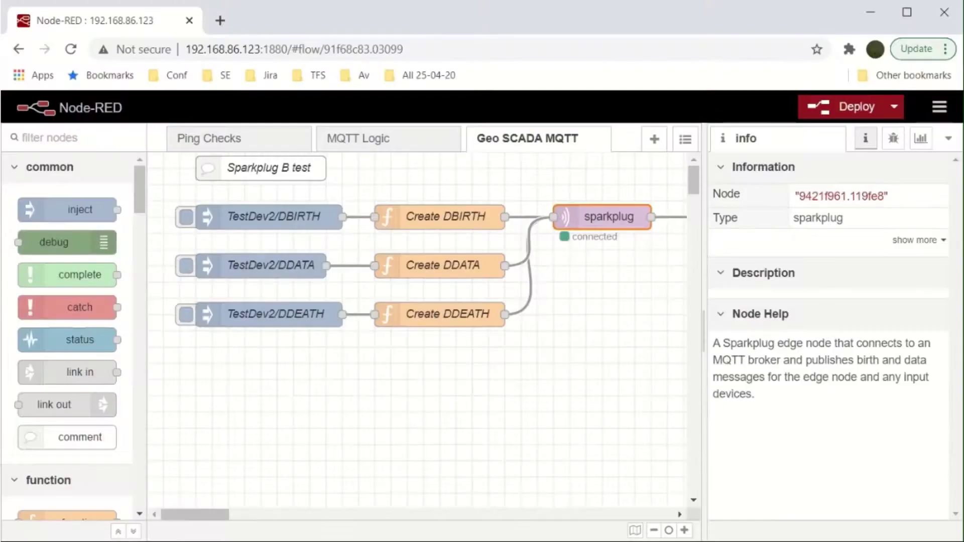
double_click(430, 218)
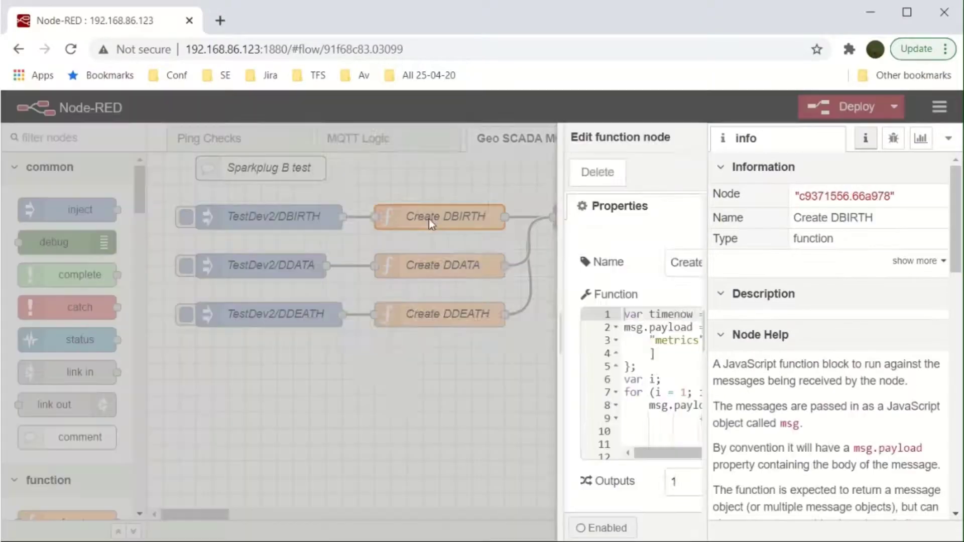
drag(675, 327, 676, 382)
drag(536, 454, 584, 454)
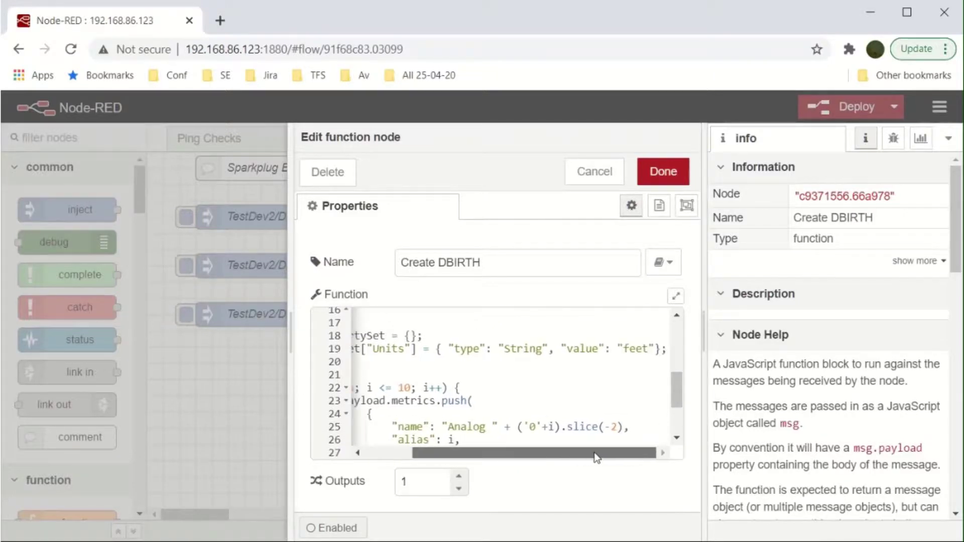
click(637, 349)
drag(636, 348, 605, 348)
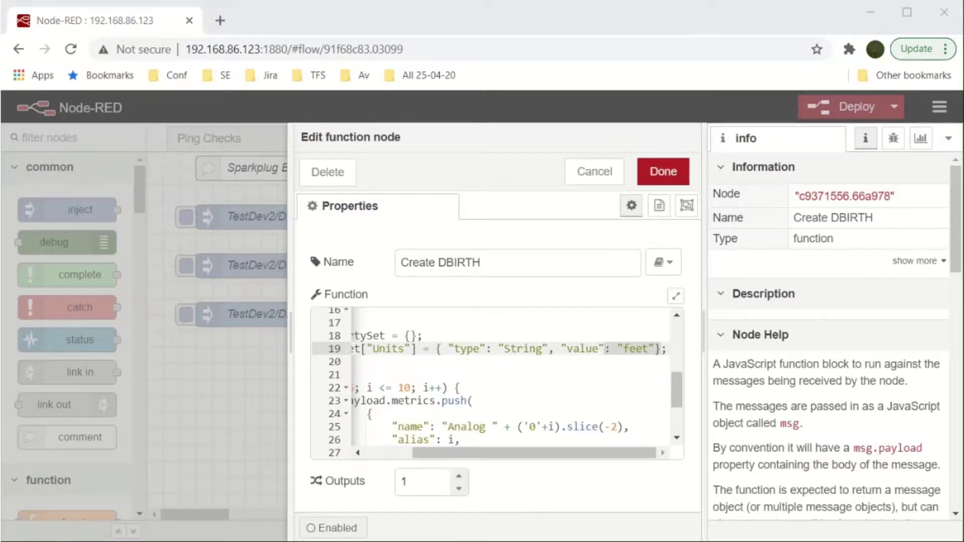
click(593, 171)
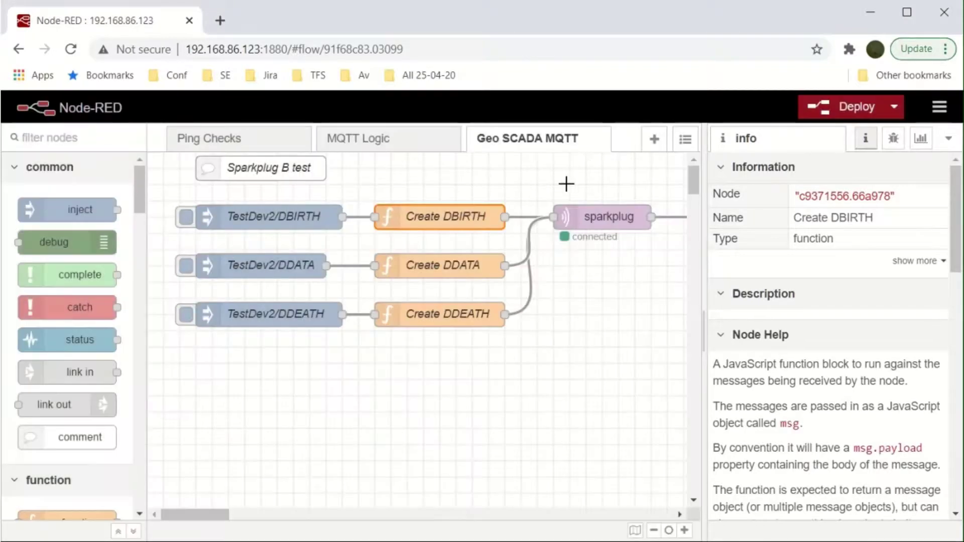
click(186, 267)
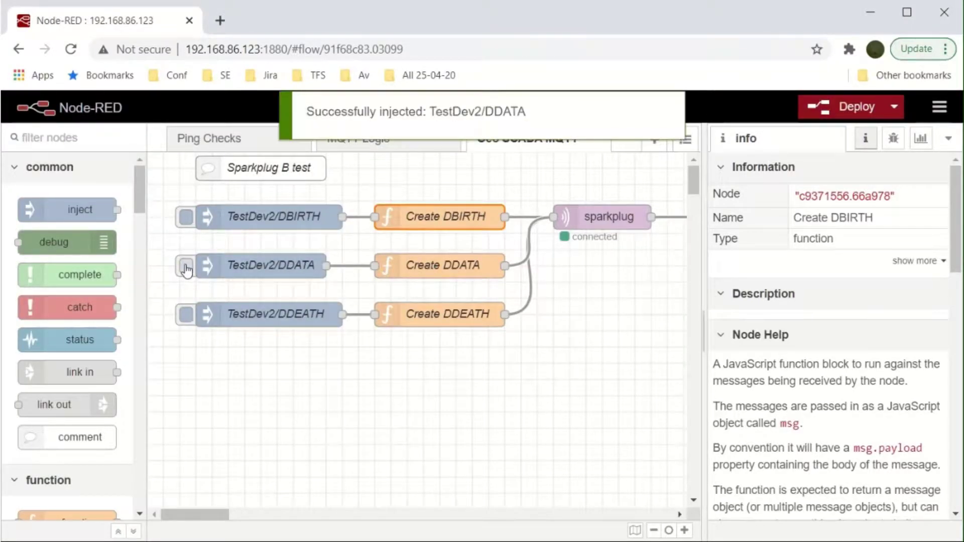
Back in ViewX, display Analog 06's historic list showing the 97.094559 feet High High value
key(alt+Tab)
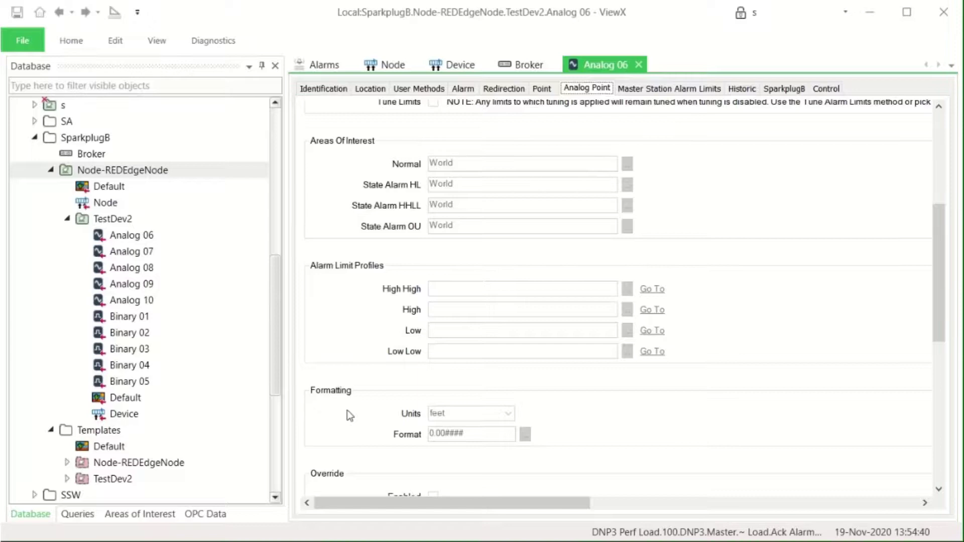
click(101, 241)
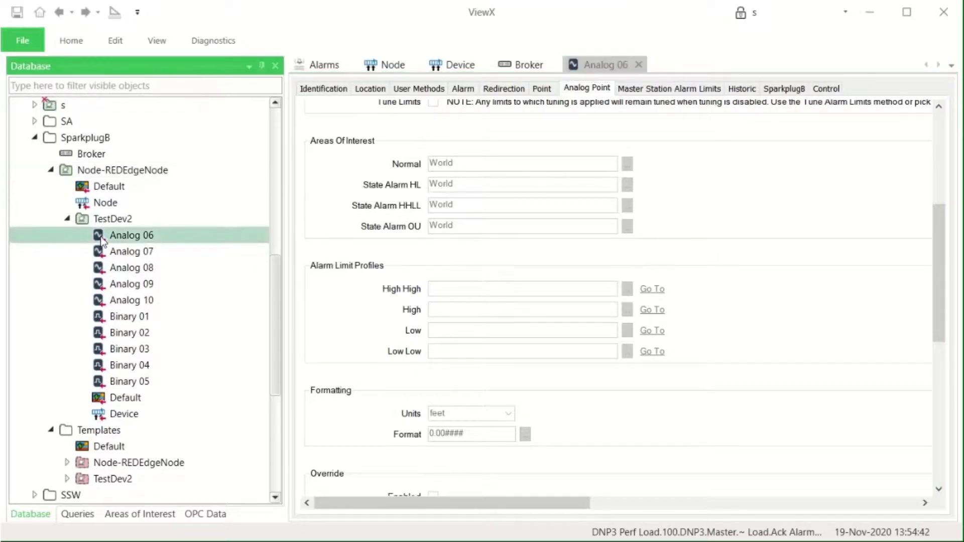
right_click(101, 238)
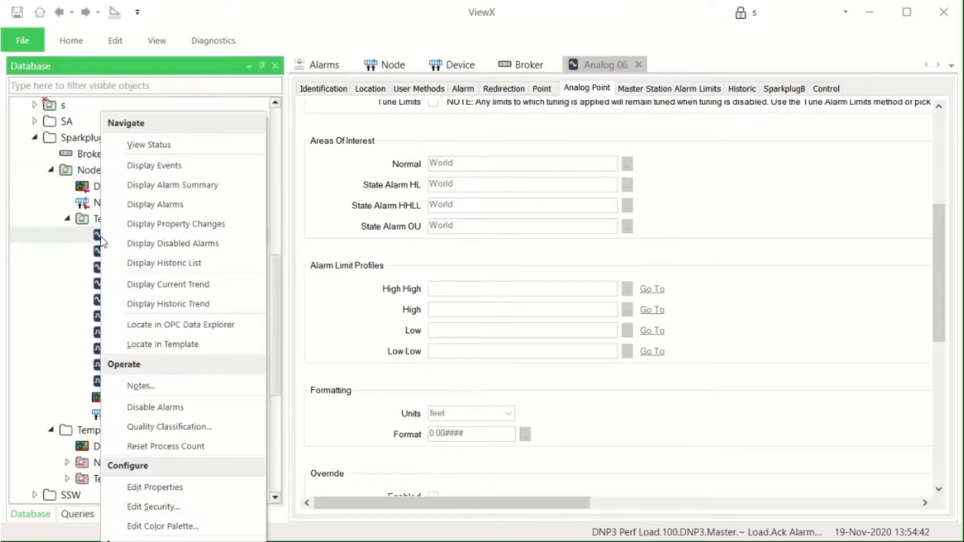
click(158, 264)
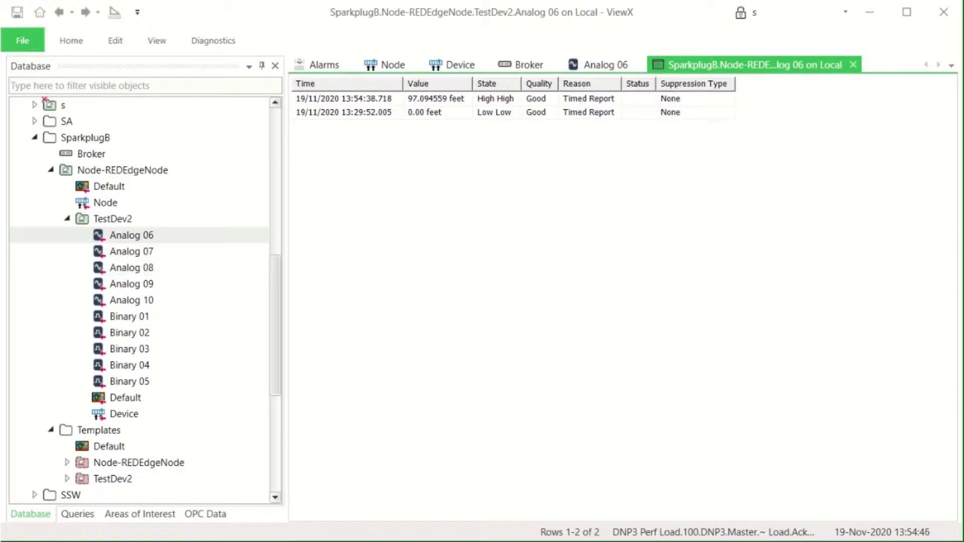